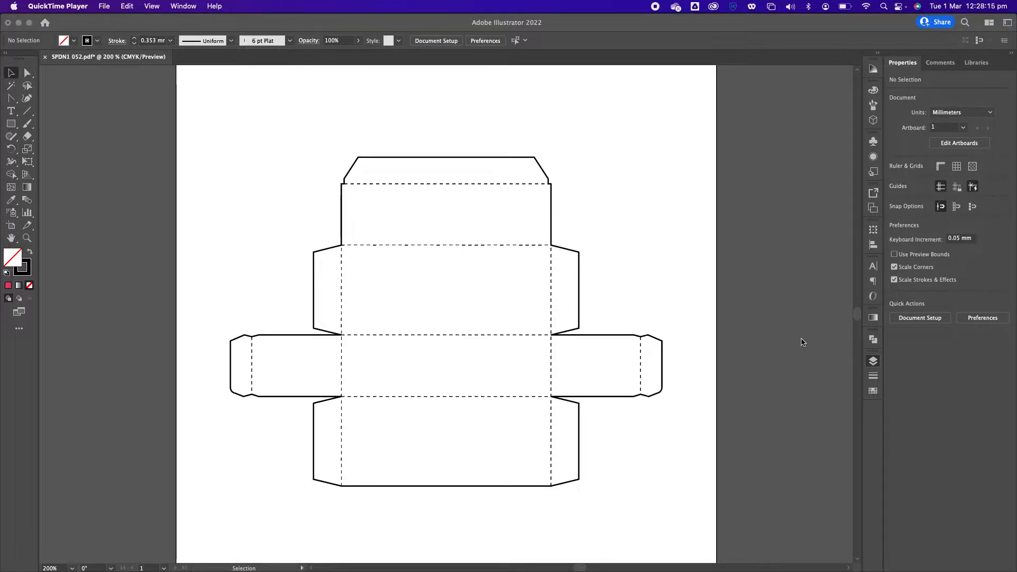
Toggle the visibility of the Cut and Crease layers to examine what each contains.
left_click(874, 361)
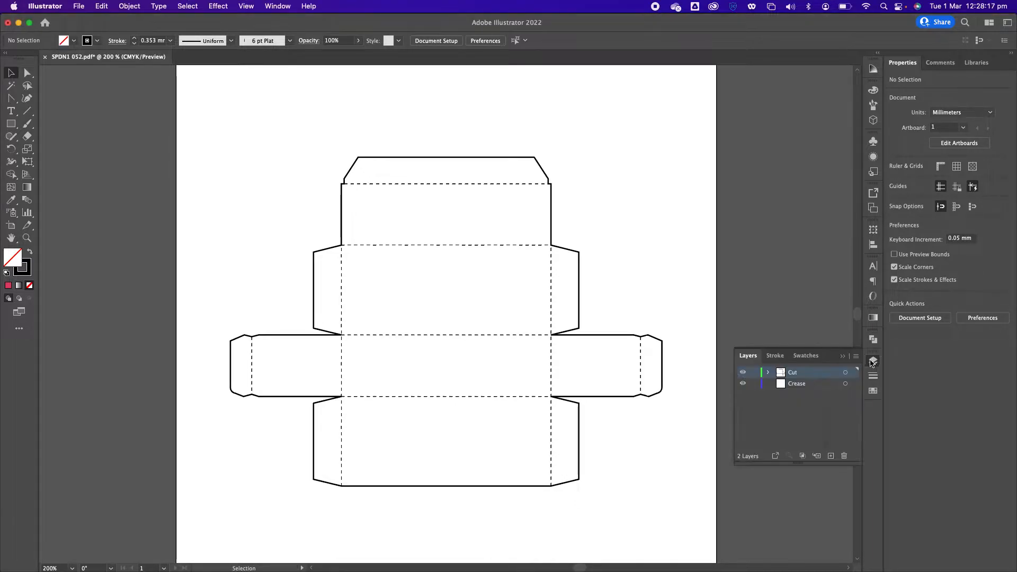
left_click(744, 372)
left_click(744, 372)
left_click(744, 372)
left_click(744, 372)
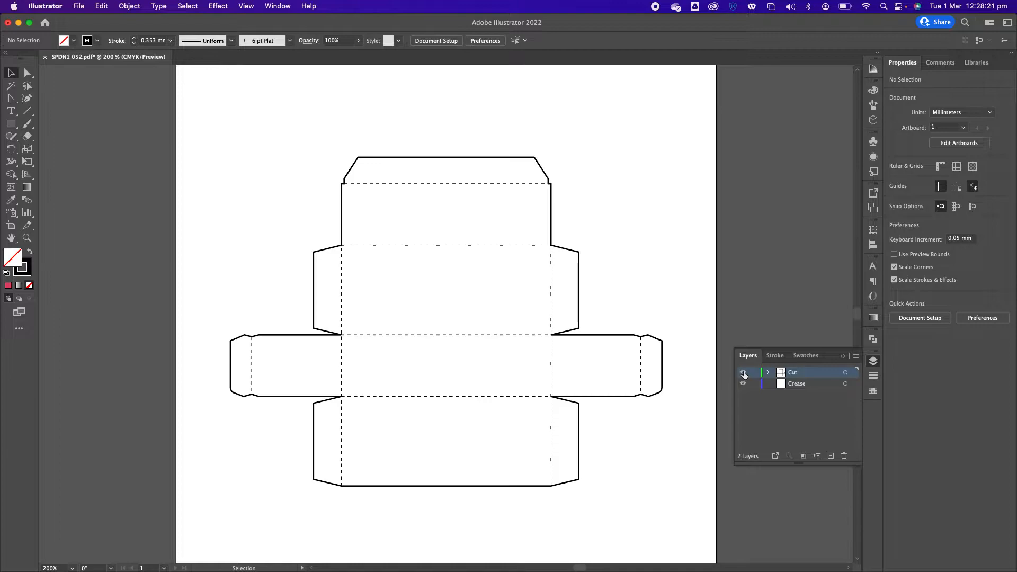
left_click(745, 384)
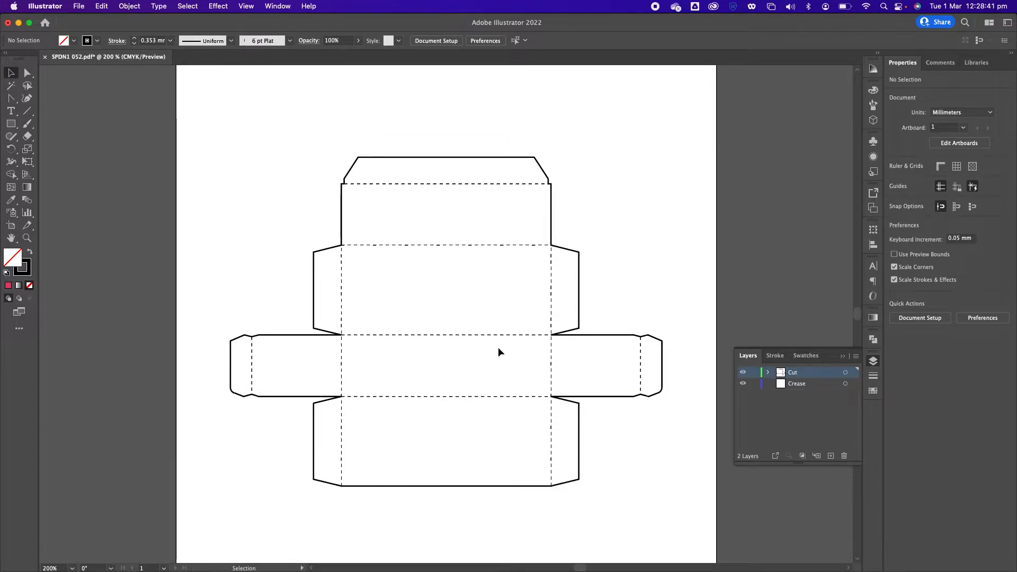
Copy the entire box net and create a new landscape A3 document, 420 x 297 mm, in CMYK color.
key("super+a")
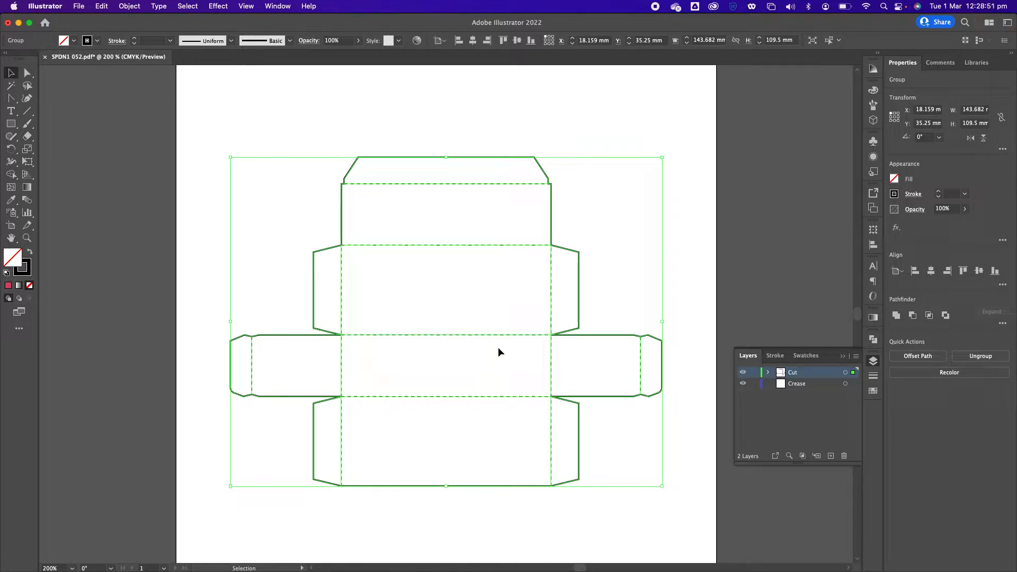
left_click(79, 6)
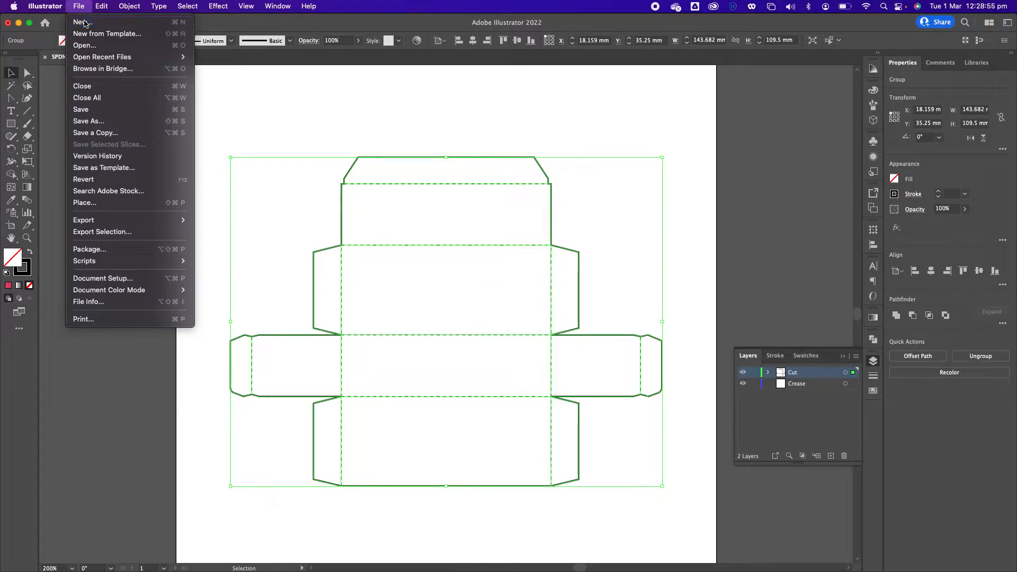
left_click(83, 22)
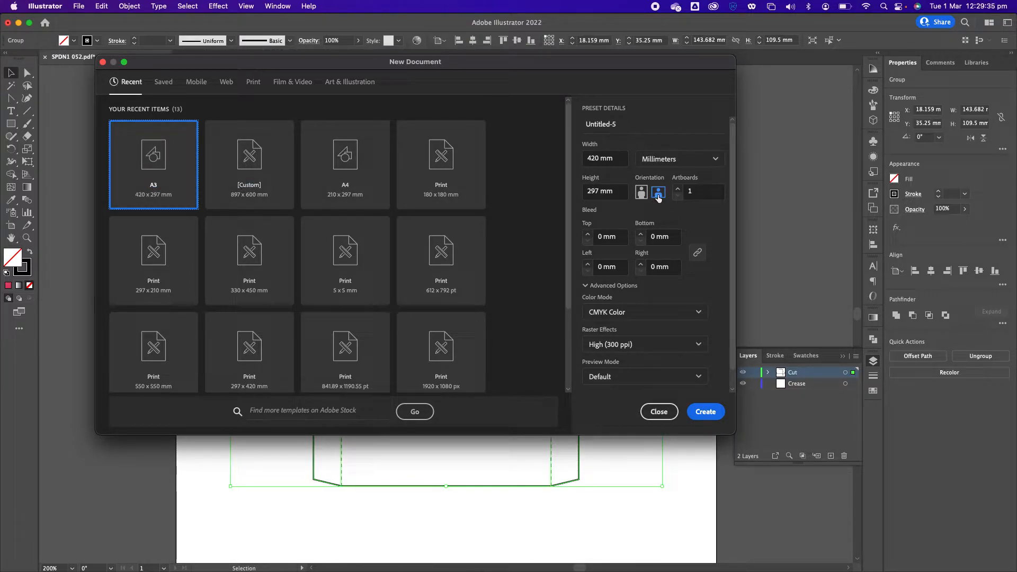
left_click(718, 407)
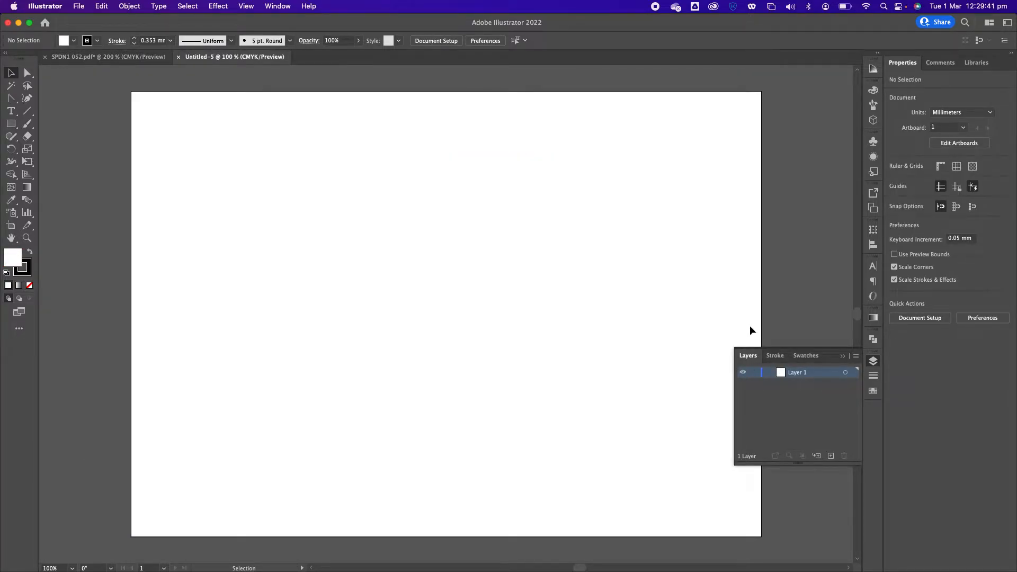
Rename the new document's only layer as "package net".
double_click(794, 373)
type("package net")
key("Return")
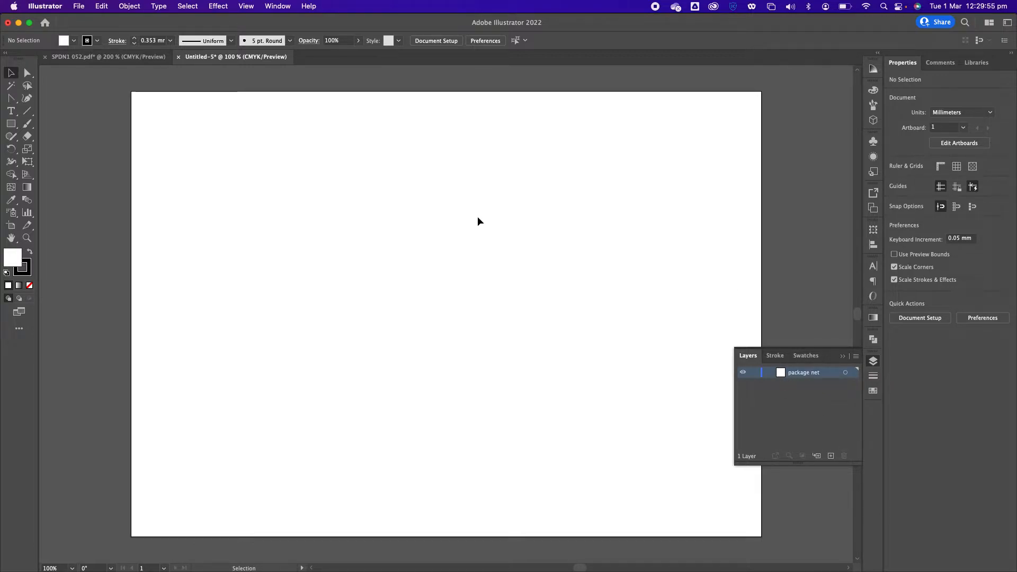
Paste the box net, enlarge it to about 364 x 277 mm and position it within the artboard.
key("super+v")
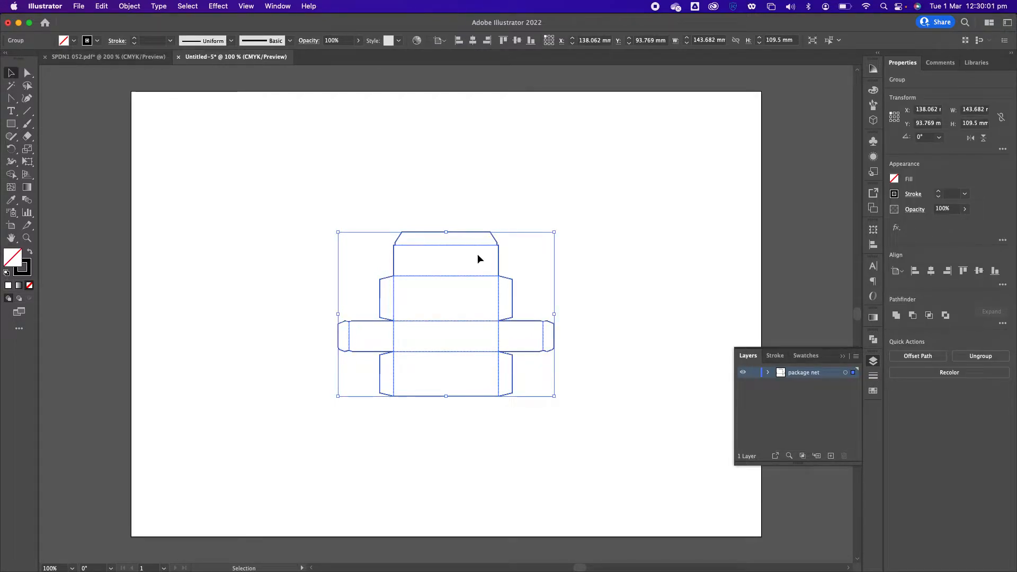
left_click_drag(497, 279, 310, 156)
left_click_drag(370, 275, 704, 524)
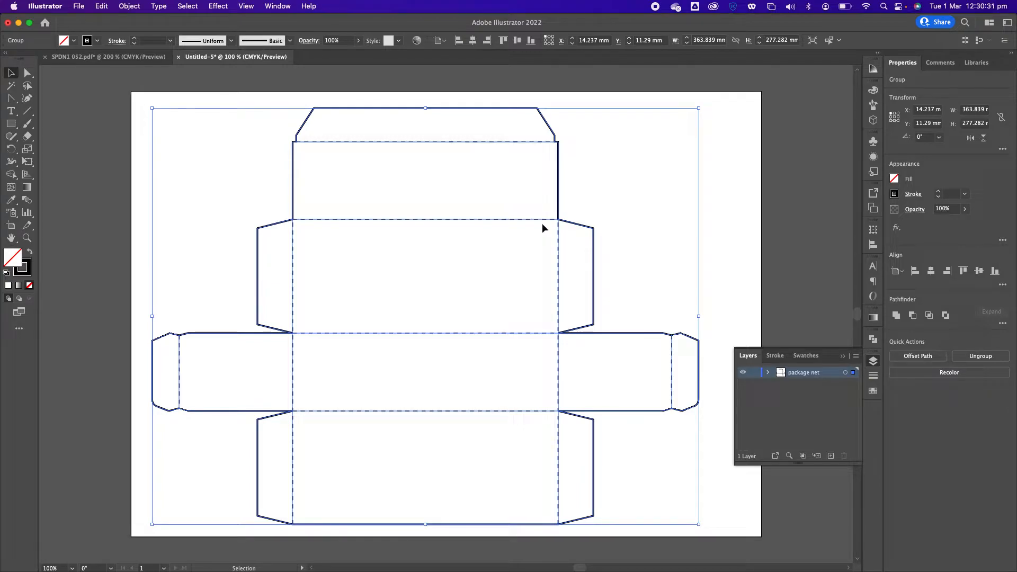
left_click_drag(561, 161, 568, 158)
left_click(734, 274)
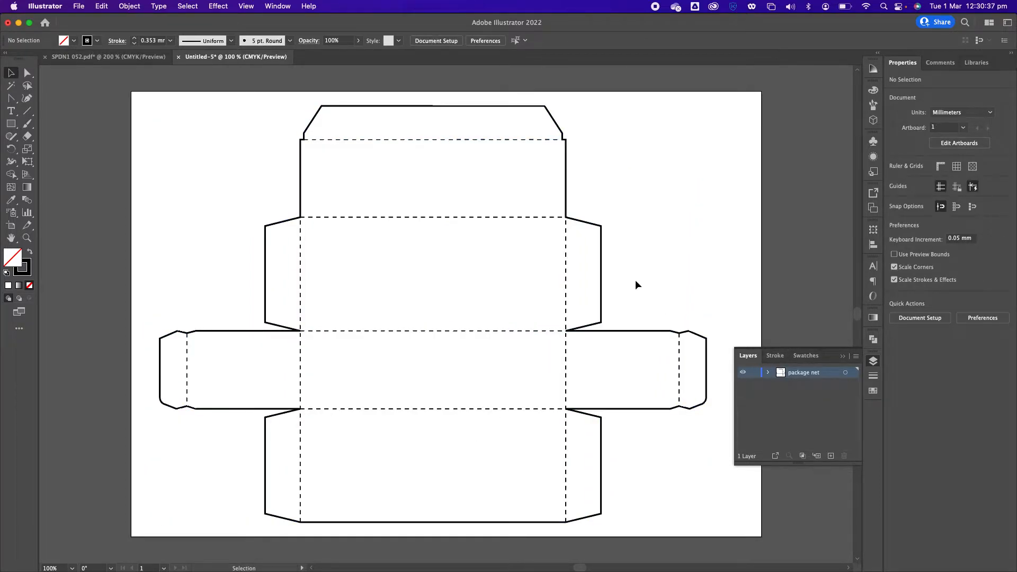
Ungroup the box net so the outer cut line separates from the dashed crease lines.
left_click(602, 277)
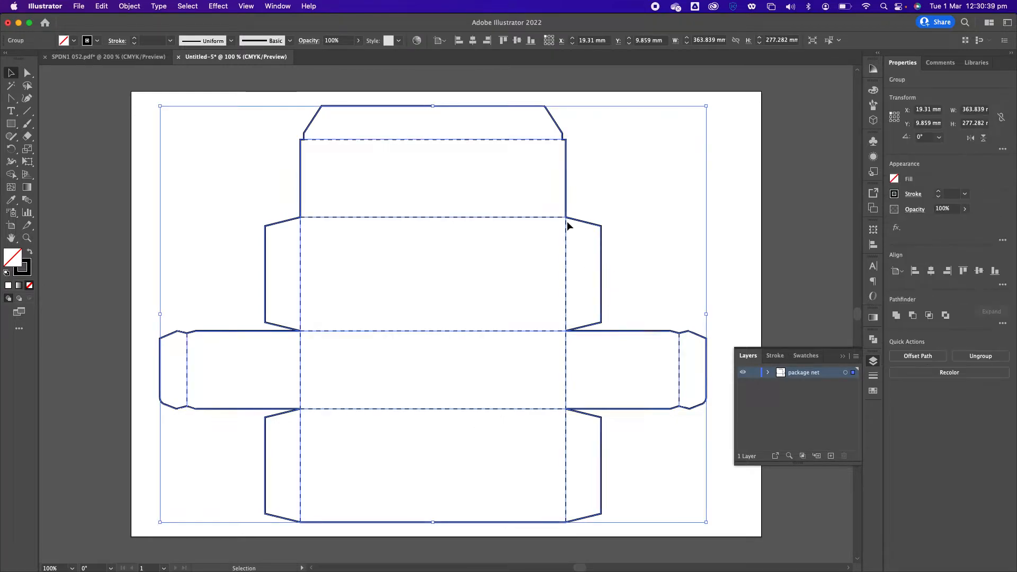
key("super")
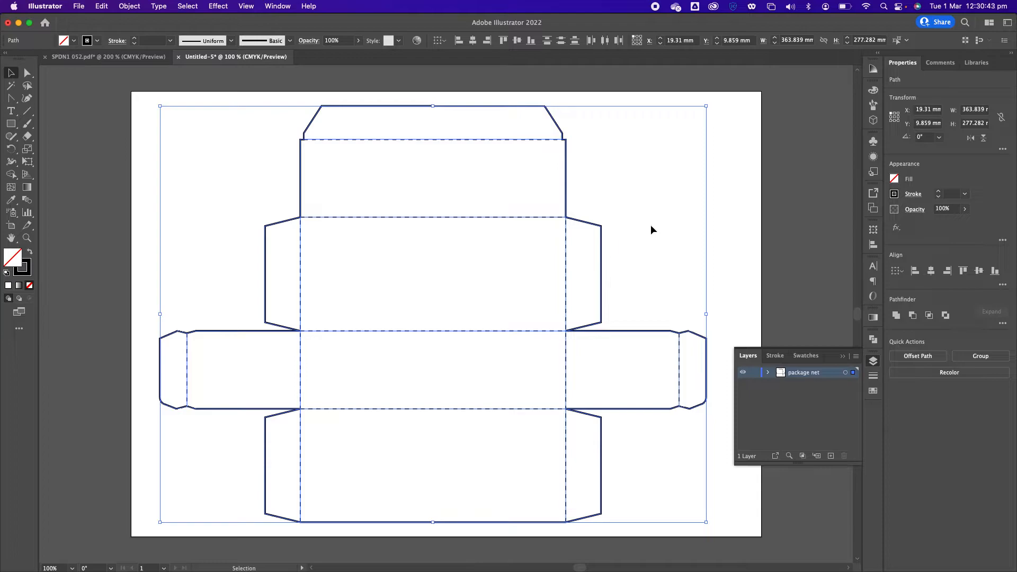
left_click(615, 231)
Duplicate the outer cut outline in place using Move with 0 mm horizontal and 0 mm vertical offset.
left_click(565, 255)
left_click(584, 223)
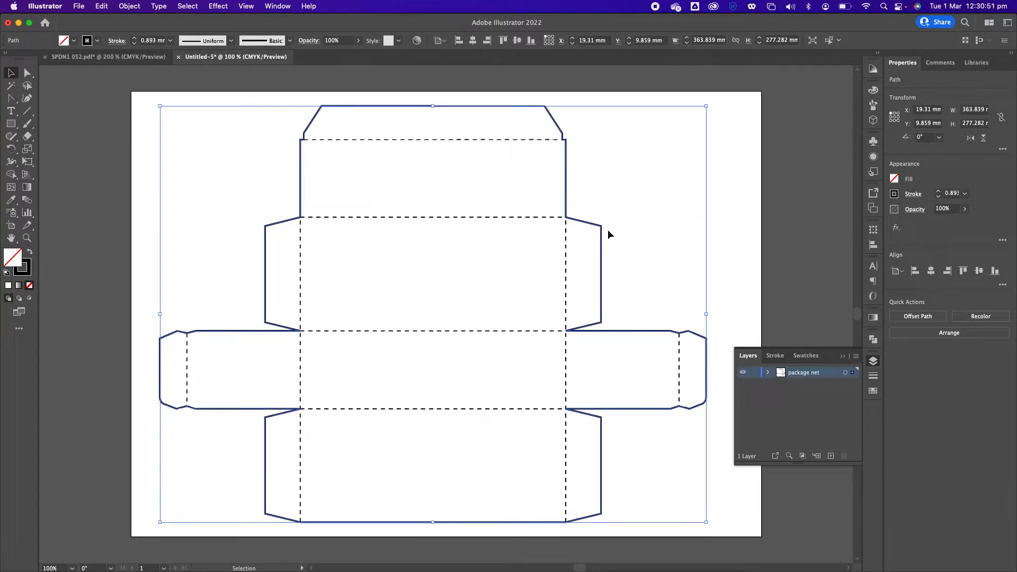
double_click(12, 72)
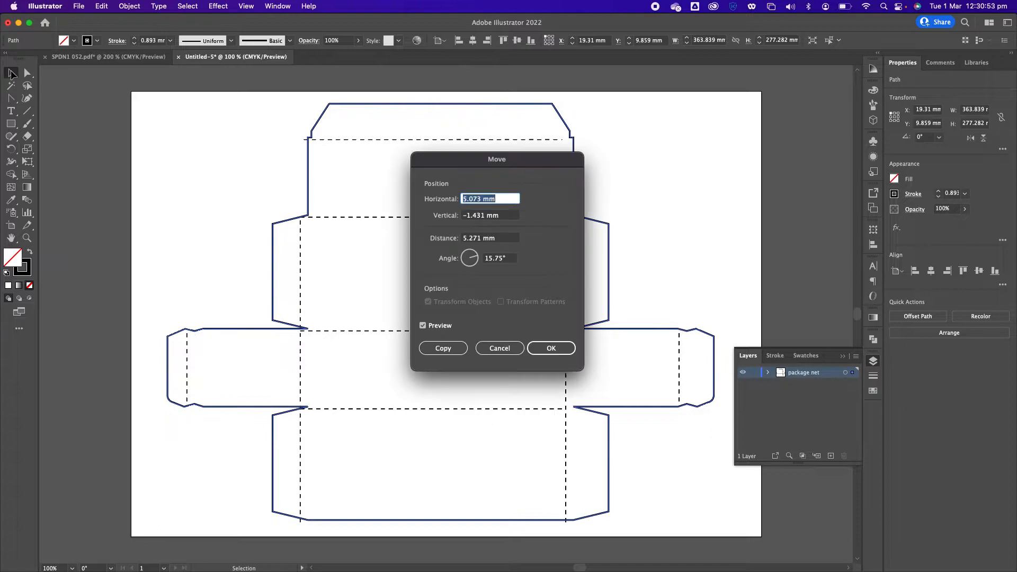
type("0")
left_click(490, 216)
type("0")
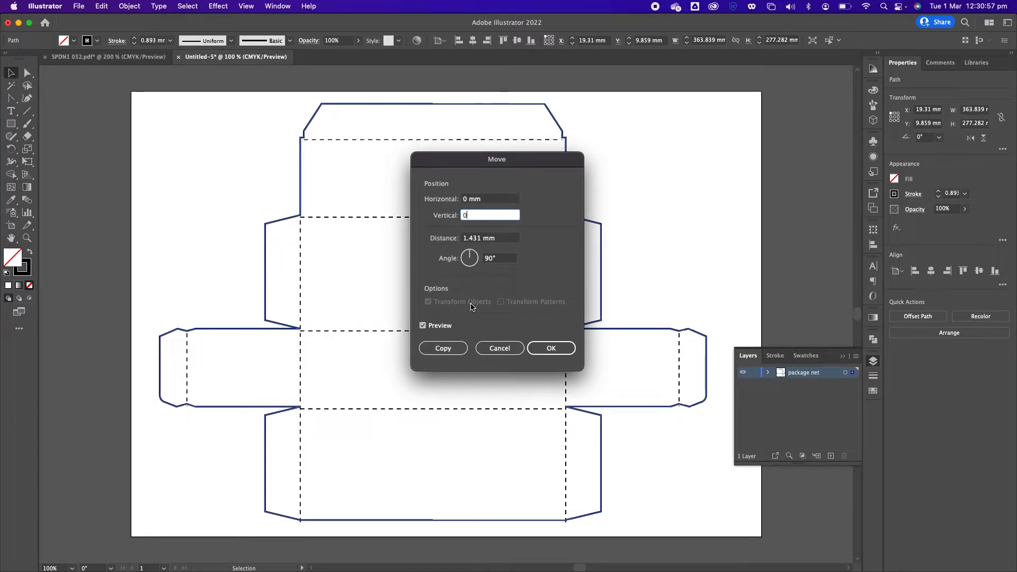
left_click(445, 348)
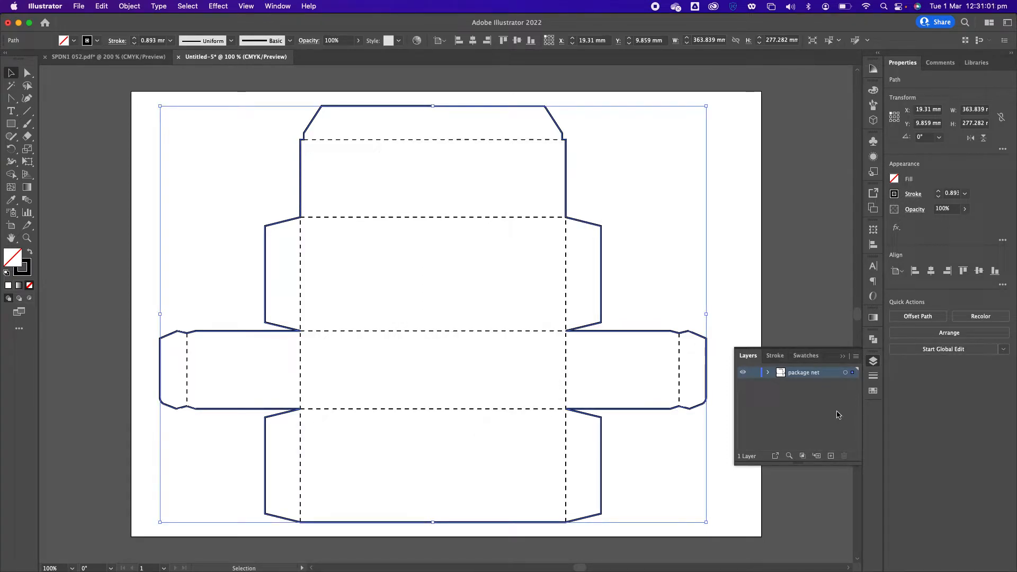
Add a layer named "bleed" beneath the package net layer.
left_click(832, 456)
left_click_drag(817, 374, 814, 394)
double_click(799, 387)
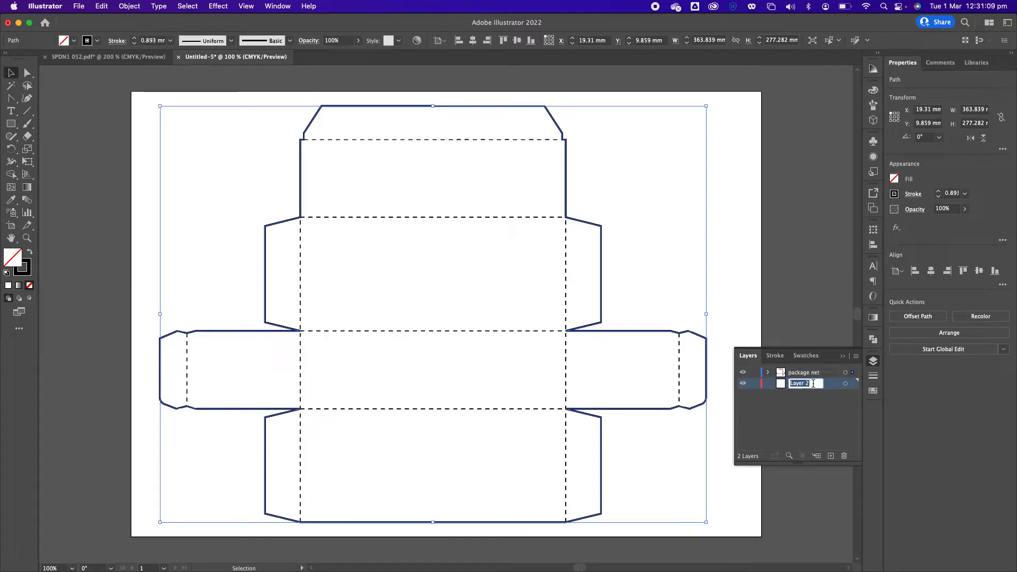
type("bleed")
key("Return")
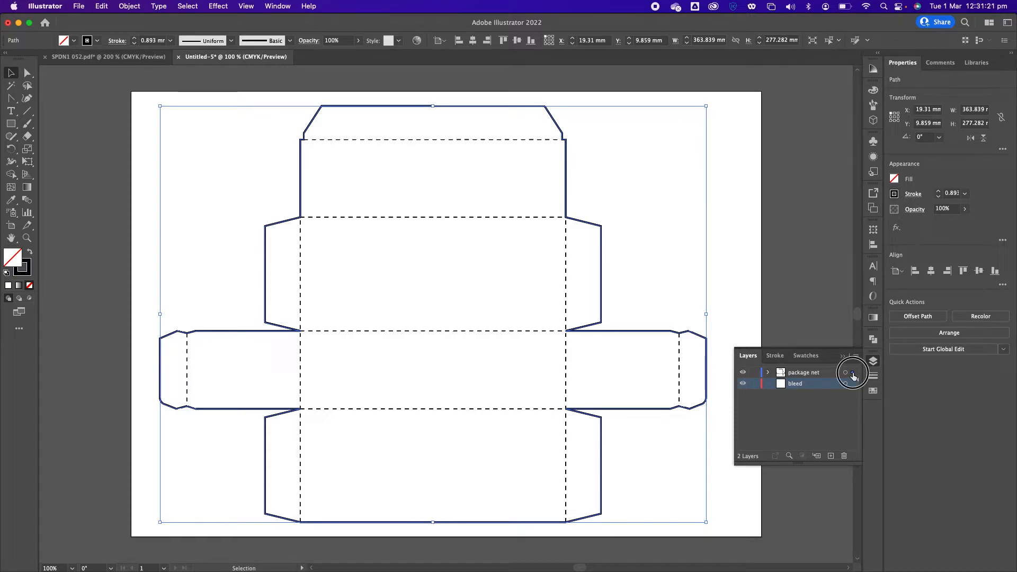
Transfer the duplicated outline to the bleed layer, check it with the package net hidden, and lock the package net layer.
left_click_drag(854, 374, 854, 384)
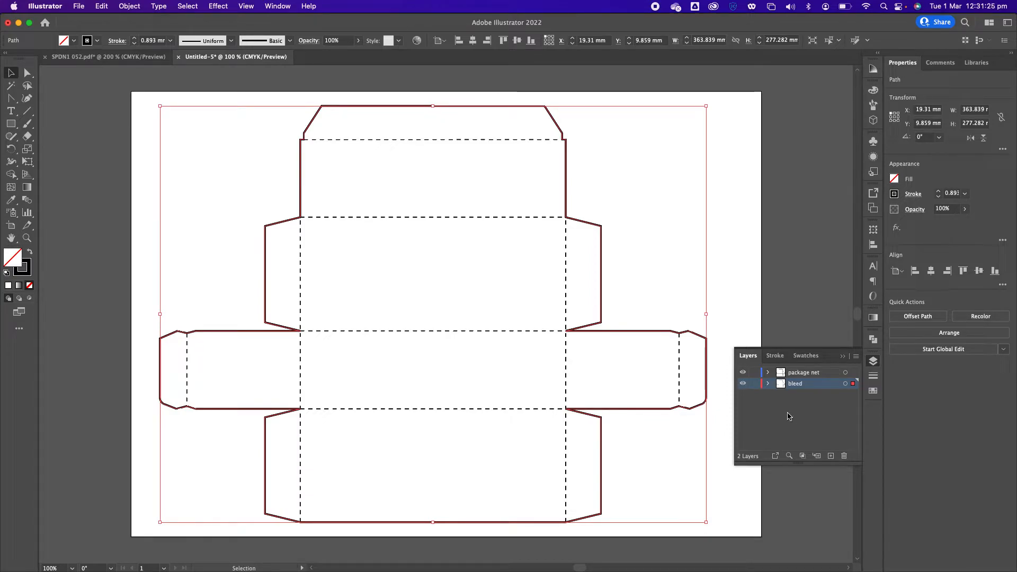
left_click(743, 373)
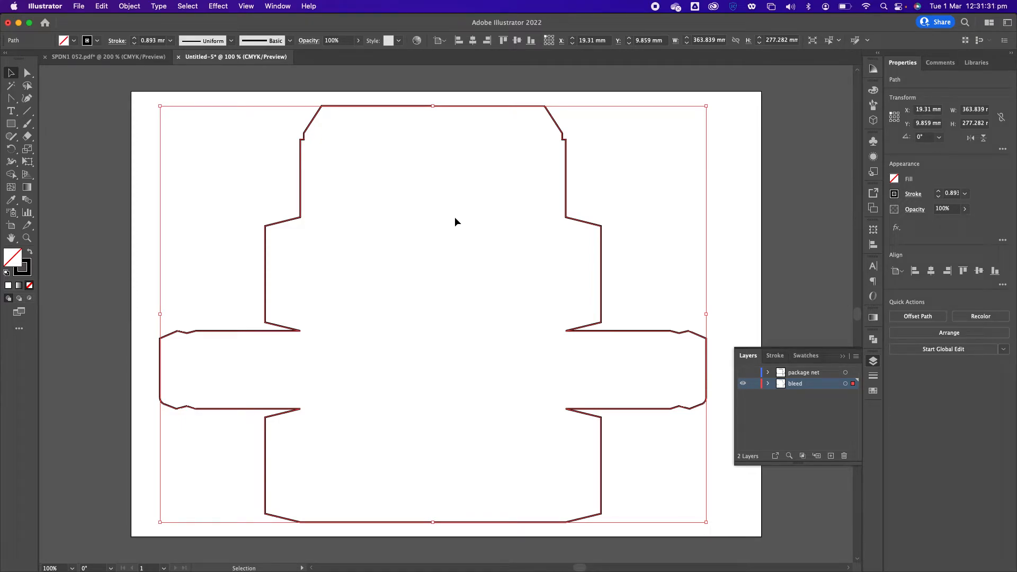
left_click(743, 372)
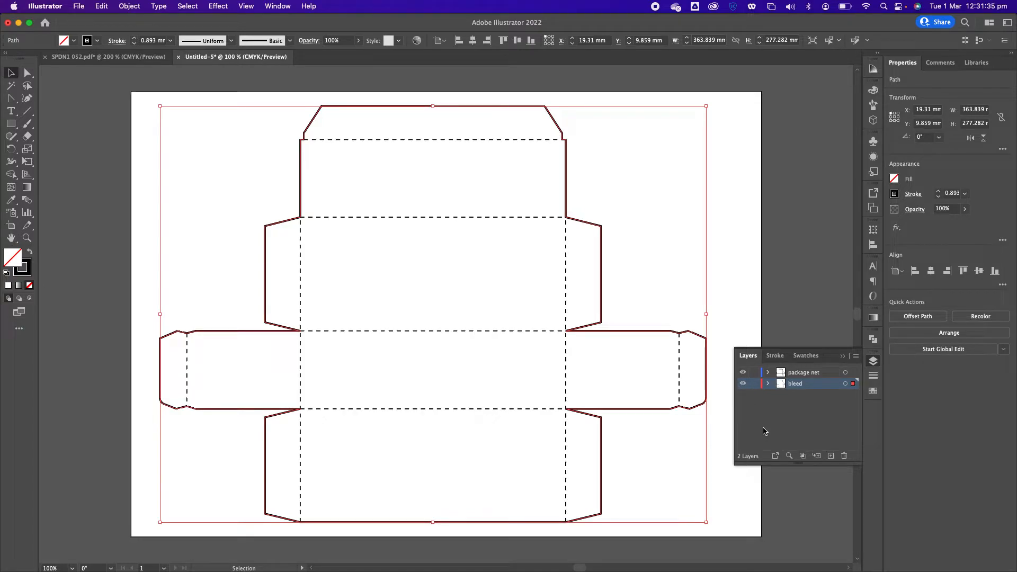
left_click(755, 373)
left_click(130, 8)
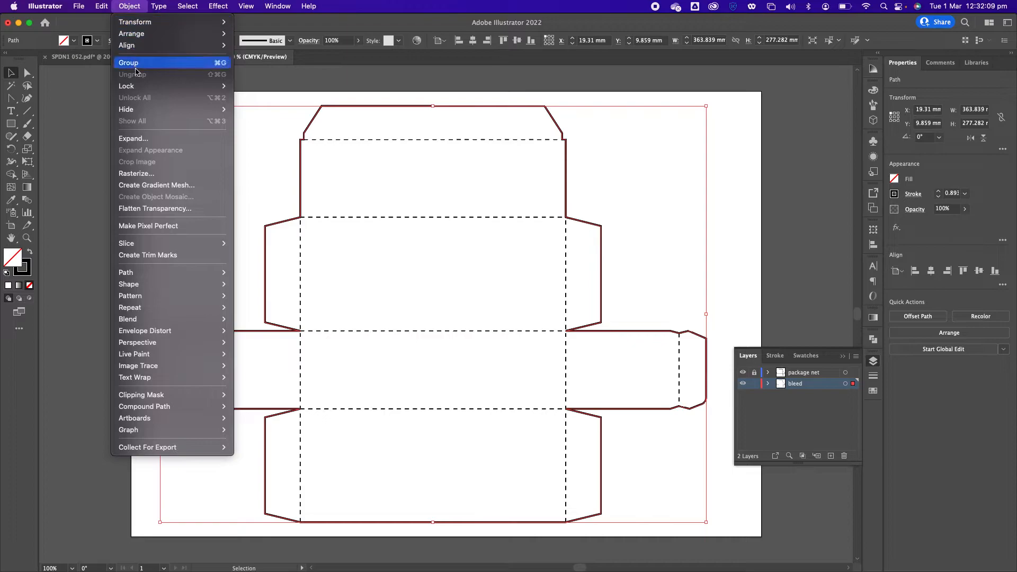
mouse_move(215, 279)
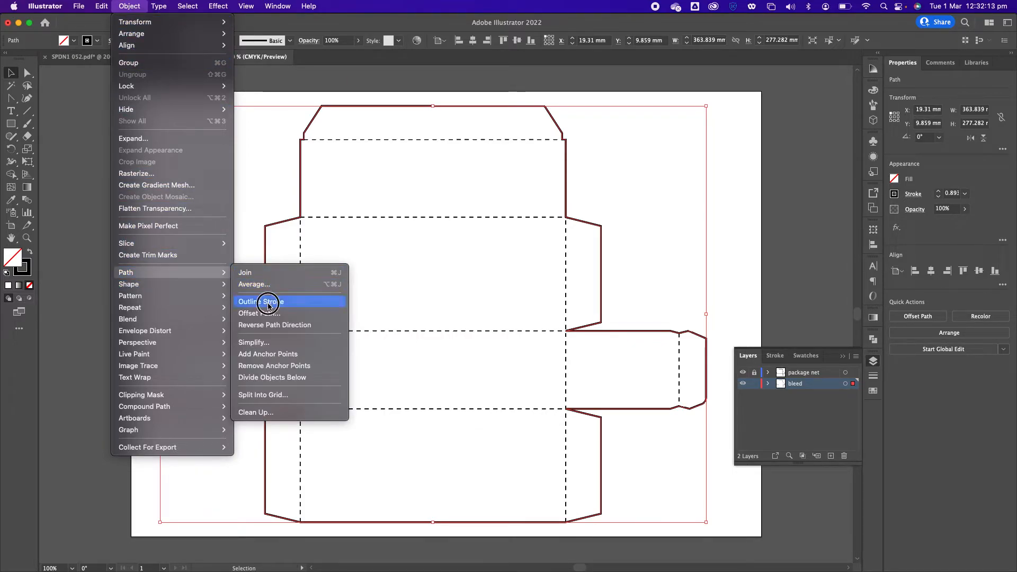
left_click(268, 299)
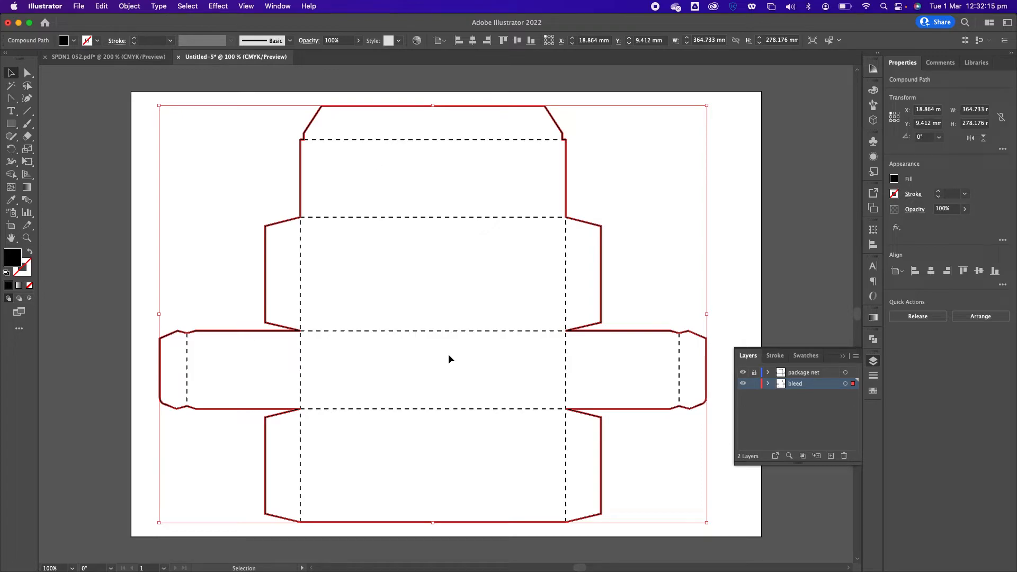
key("cmd+z")
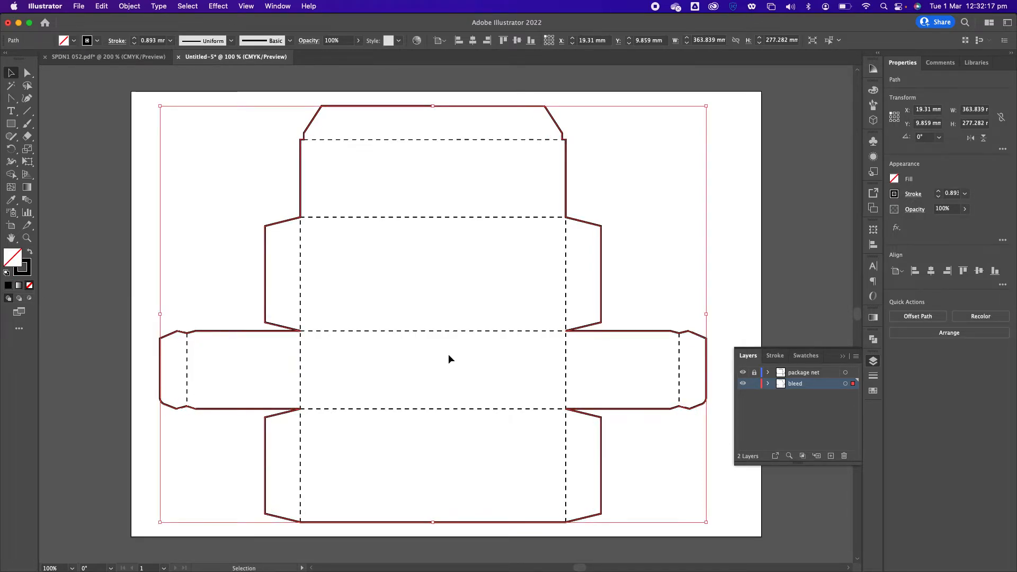
Offset the bleed outline outward by 3 mm with Offset Path, using miter joins and a miter limit of 4.
left_click(130, 7)
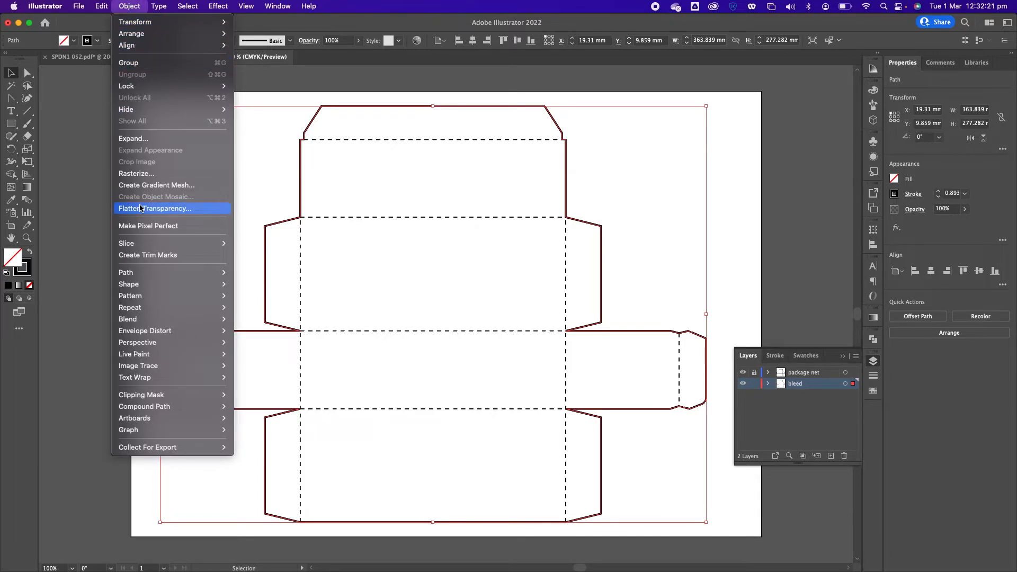
mouse_move(147, 273)
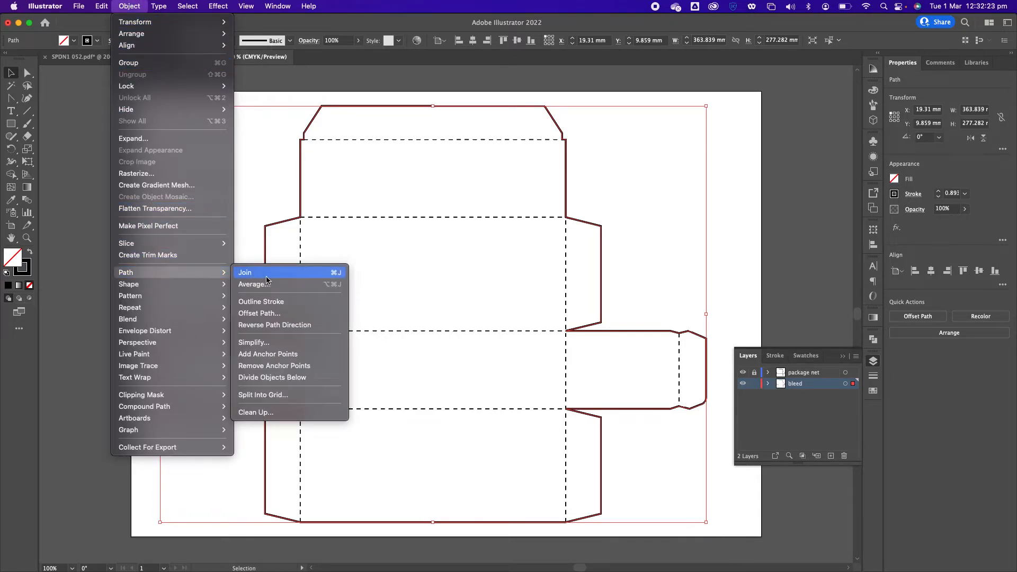
left_click(271, 318)
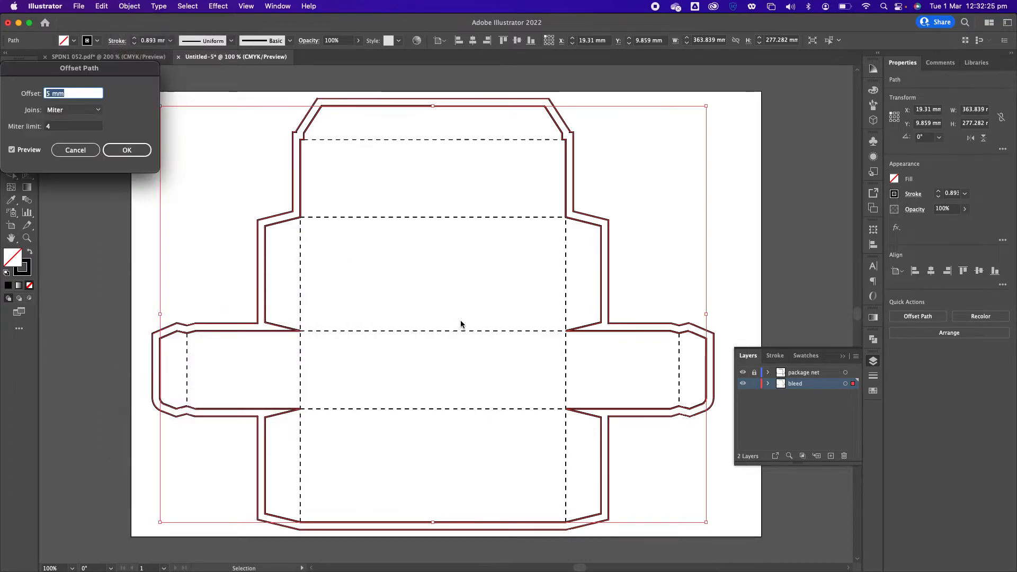
left_click_drag(92, 75, 432, 219)
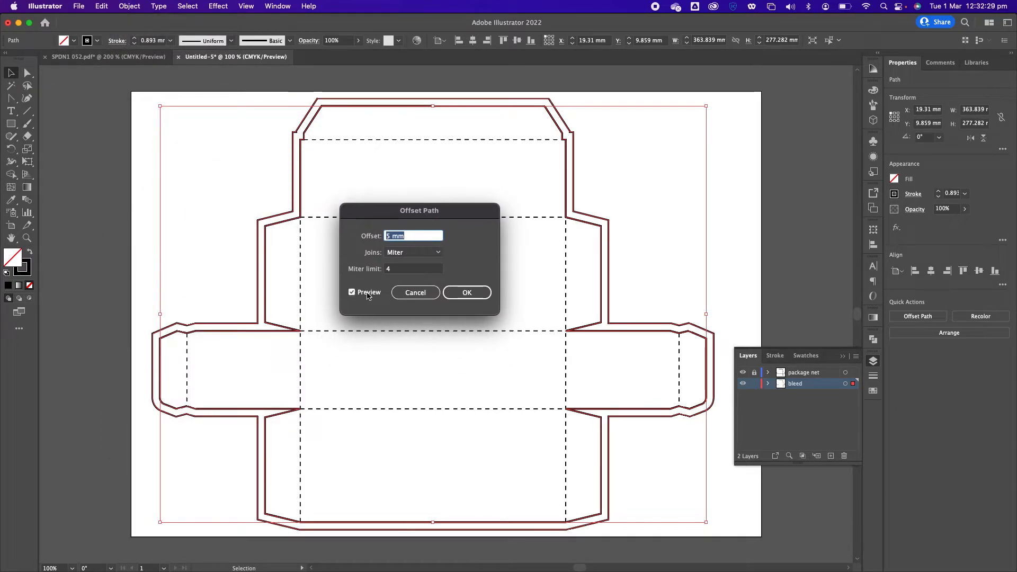
left_click(389, 237)
left_click(458, 294)
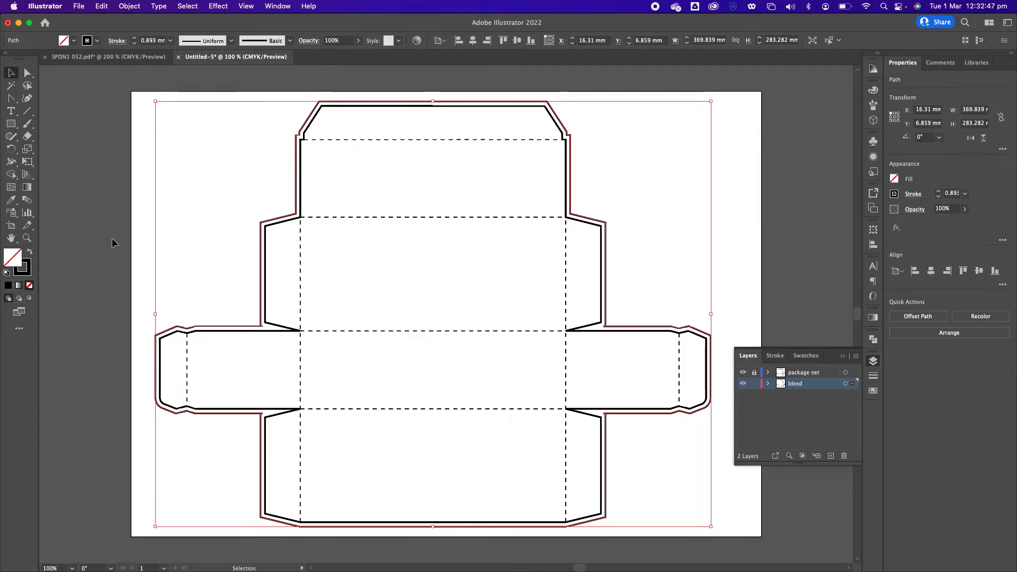
Swap the offset shape's stroke and fill, and set its fill to pink #EF6C91.
left_click(30, 252)
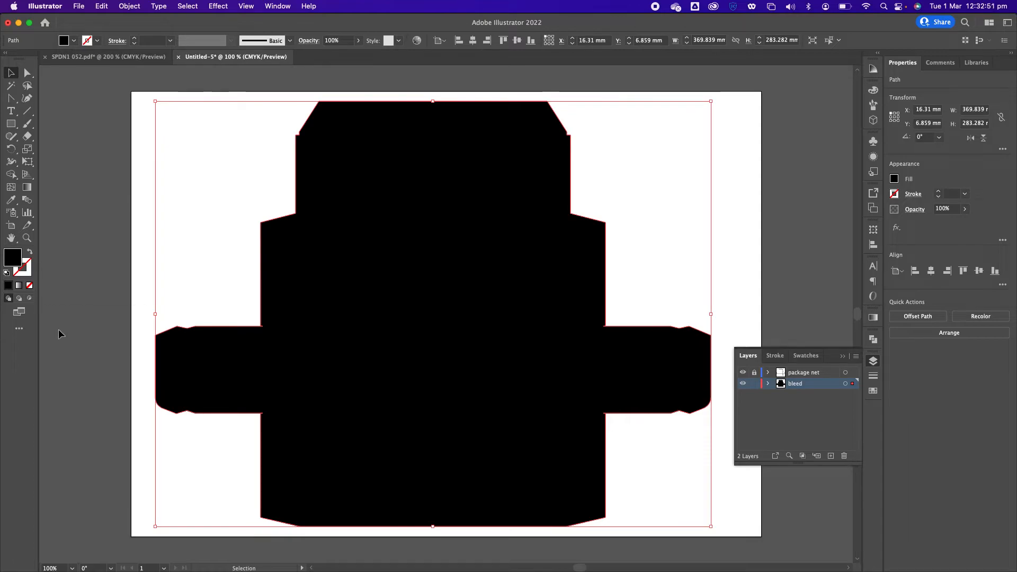
double_click(15, 261)
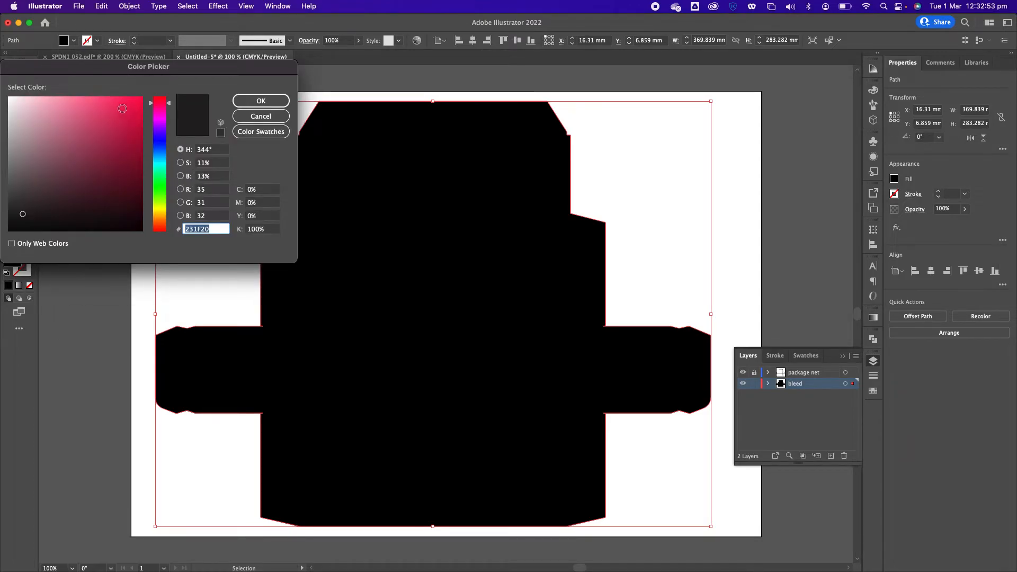
left_click(82, 104)
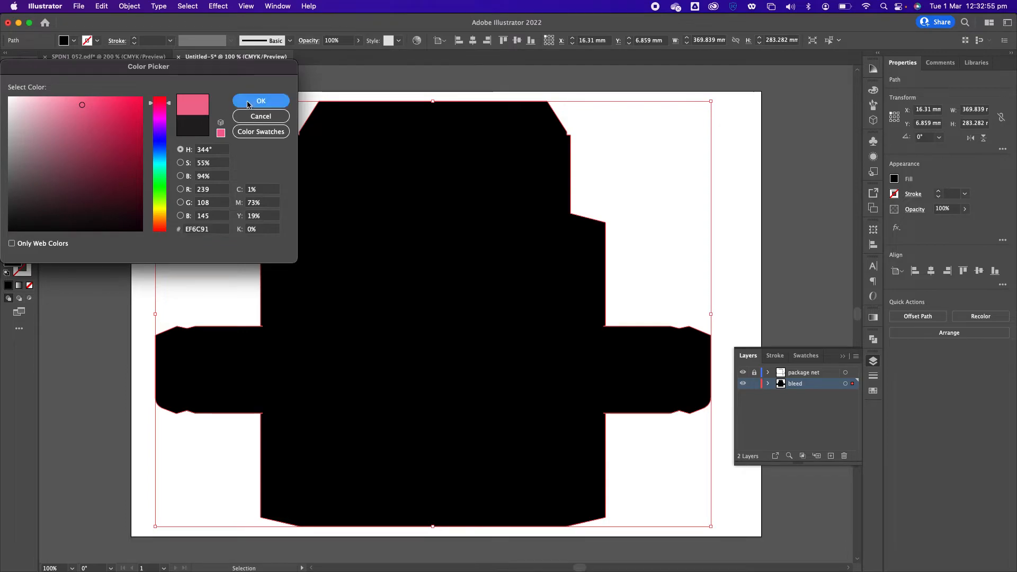
left_click(261, 101)
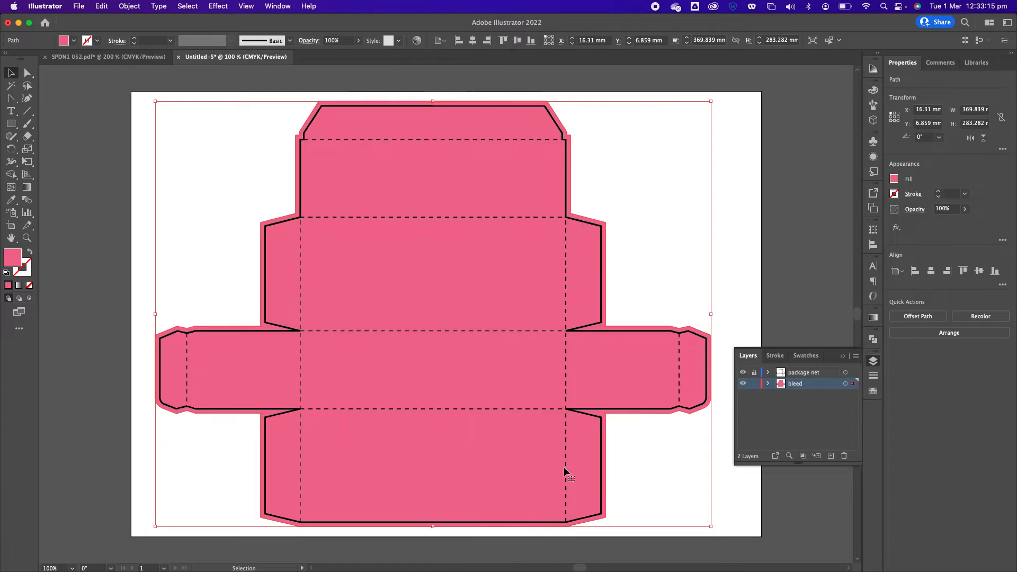
Draw two circles overhanging the net, about 137 mm across at its upper-right edge and about 134 mm across at its lower-left edge.
left_click_drag(17, 125, 48, 152)
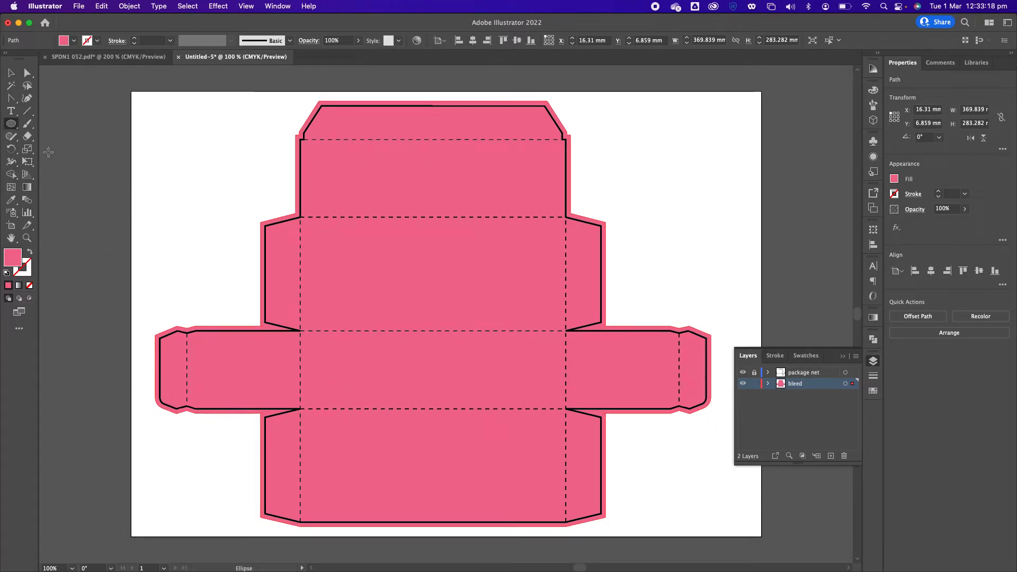
double_click(15, 259)
left_click_drag(29, 117, 8, 97)
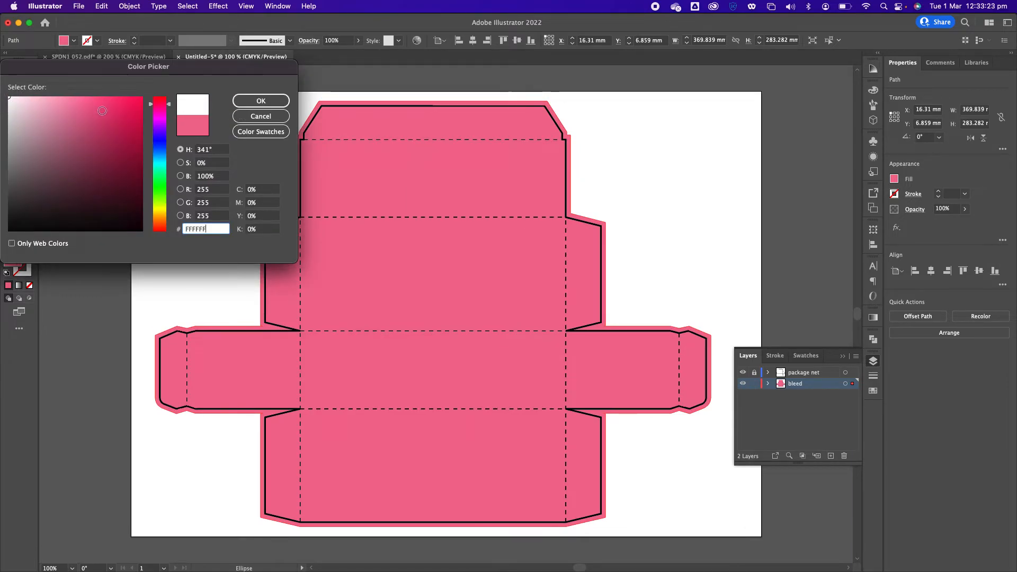
left_click(247, 102)
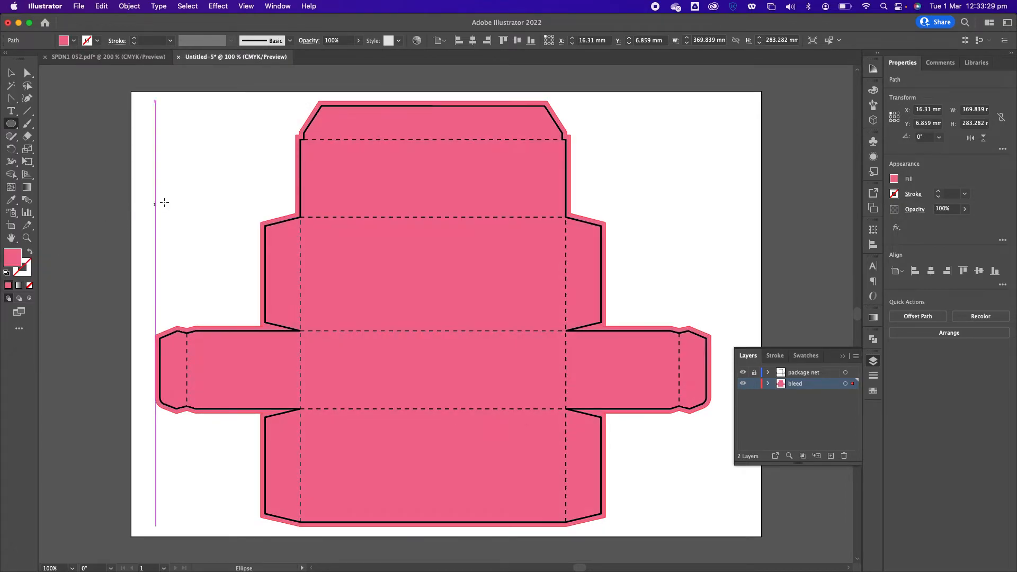
left_click(466, 186)
left_click_drag(466, 186, 670, 367)
left_click_drag(349, 422, 448, 528)
key("v")
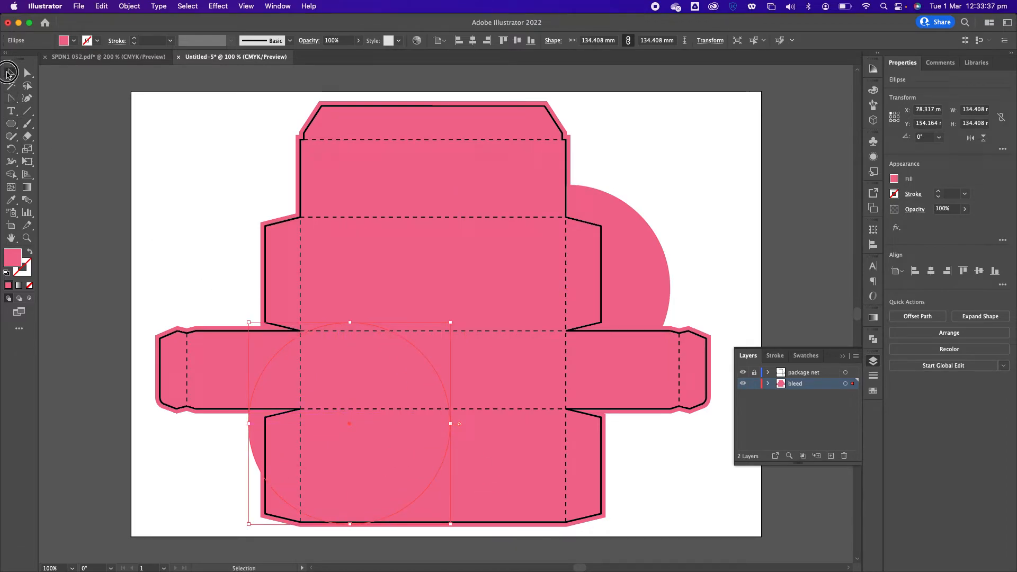
Swap the fill and stroke on both circles and lighten their stroke by setting magenta to 33%.
left_click(625, 306, "shift")
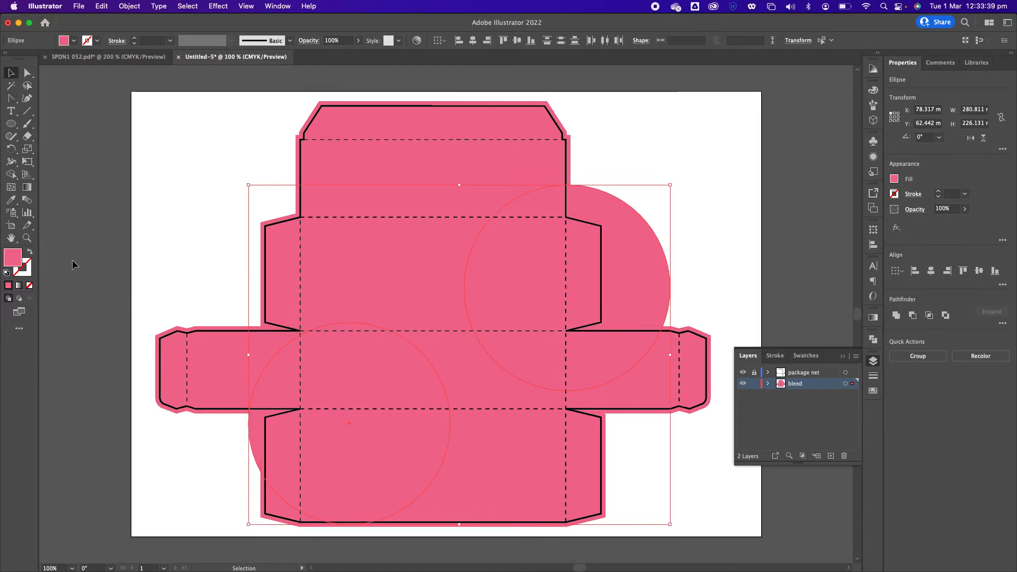
left_click(29, 252)
left_click(22, 267)
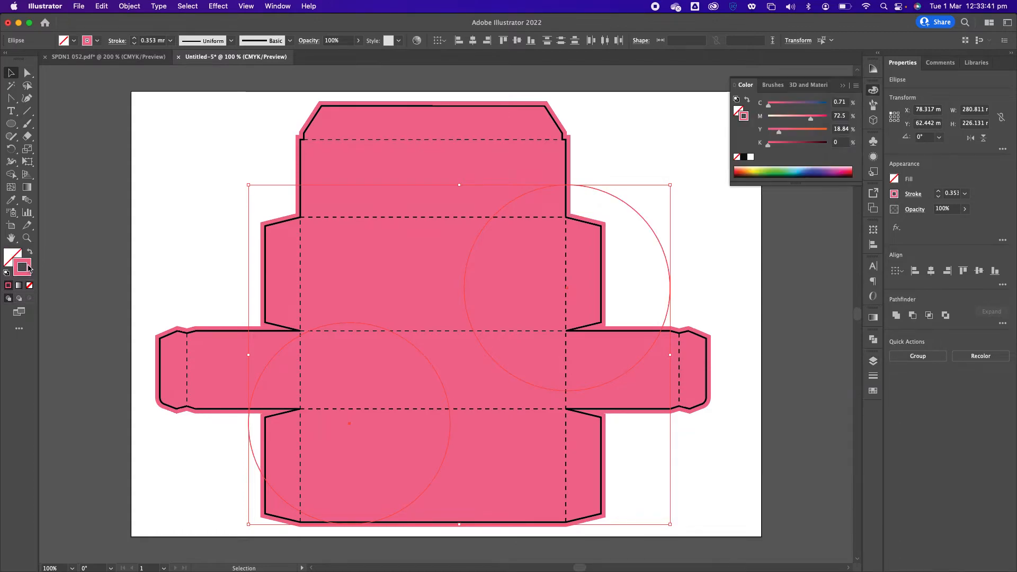
left_click_drag(811, 118, 789, 123)
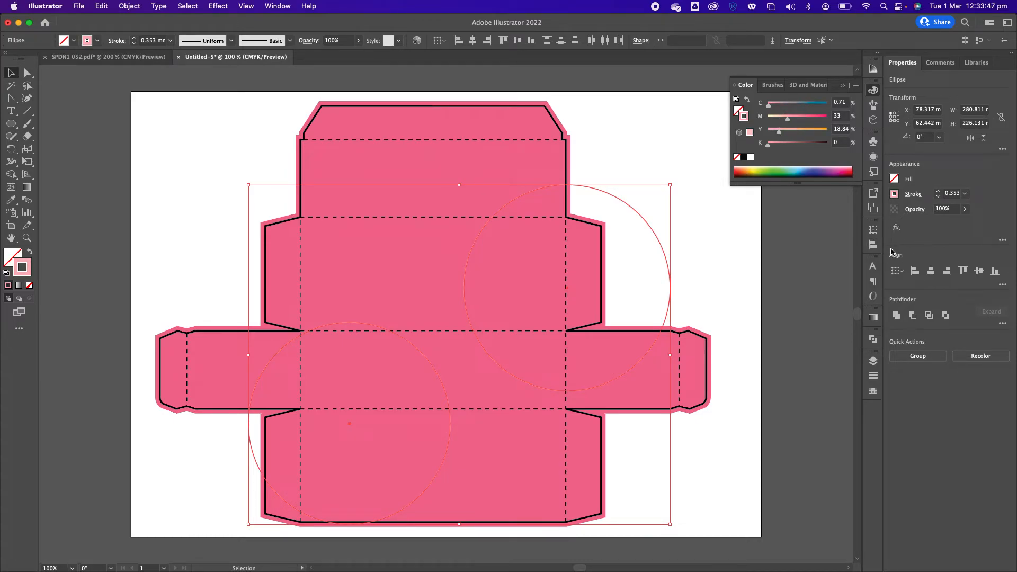
Set the stroke weight of both circles to 2 mm and deselect them.
left_click(874, 376)
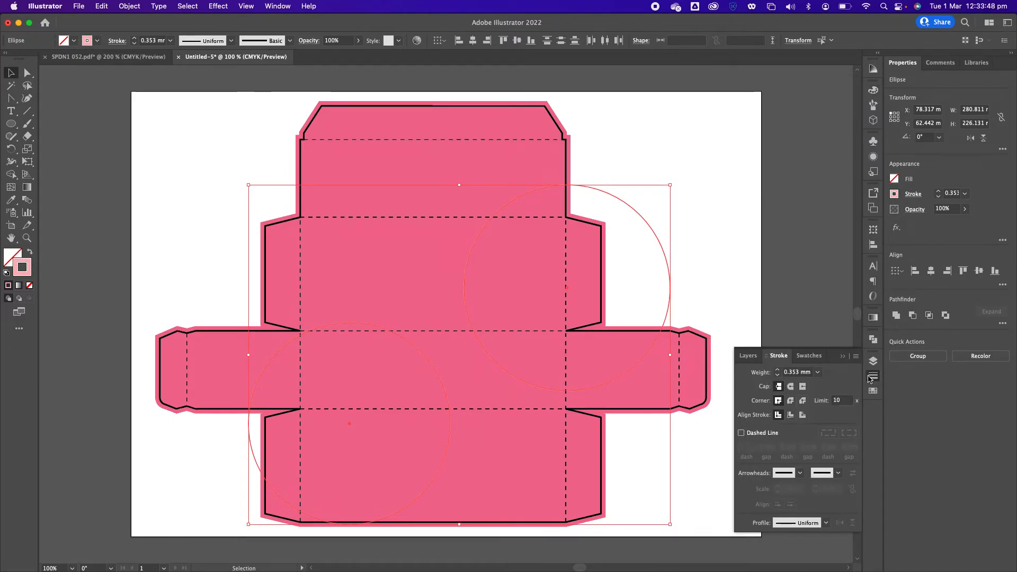
left_click(779, 371)
left_click(778, 371)
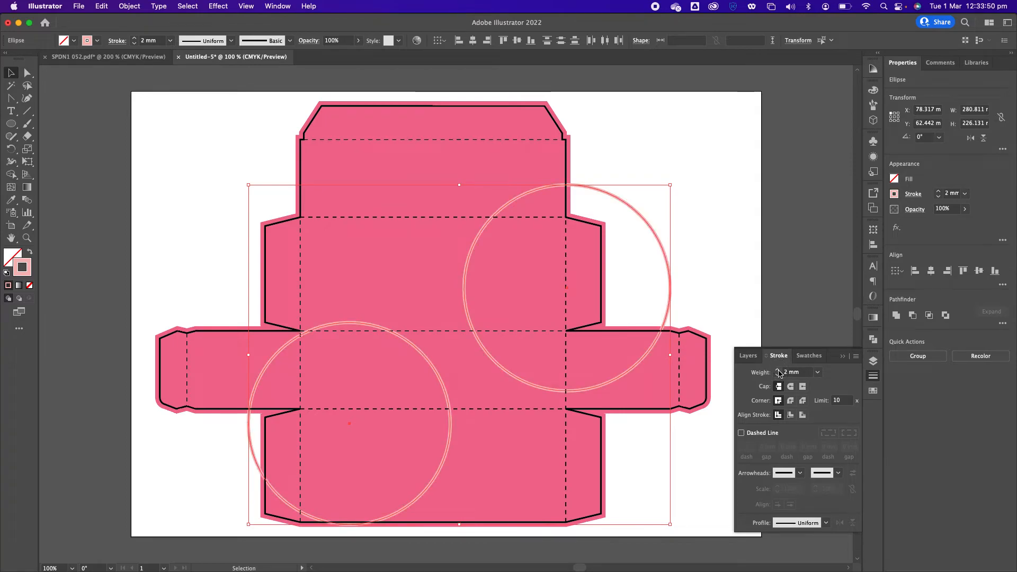
left_click(700, 145)
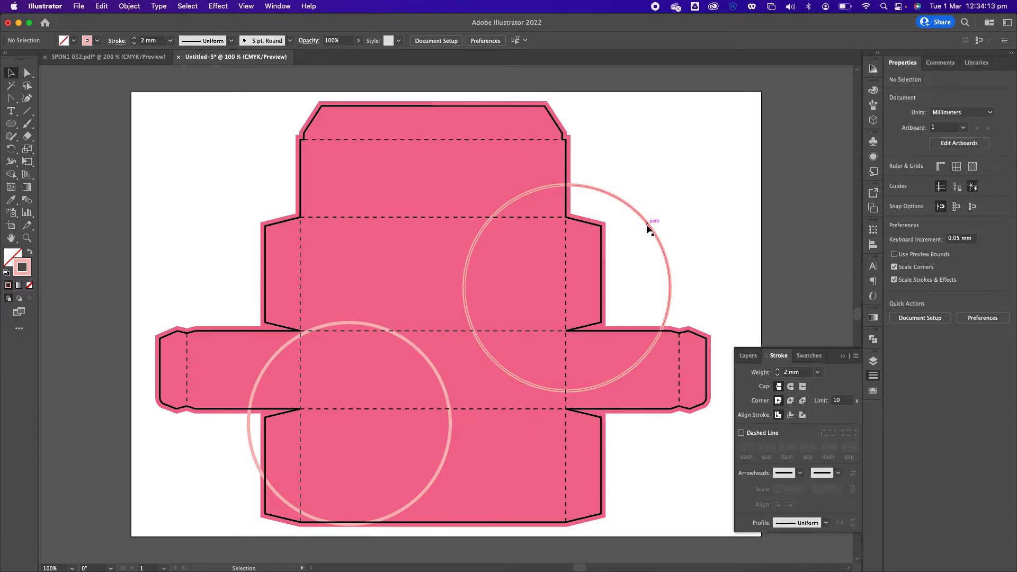
Copy the pink bleed shape in place with a 0 mm Move and bring the copy in front of the circles.
left_click(532, 127)
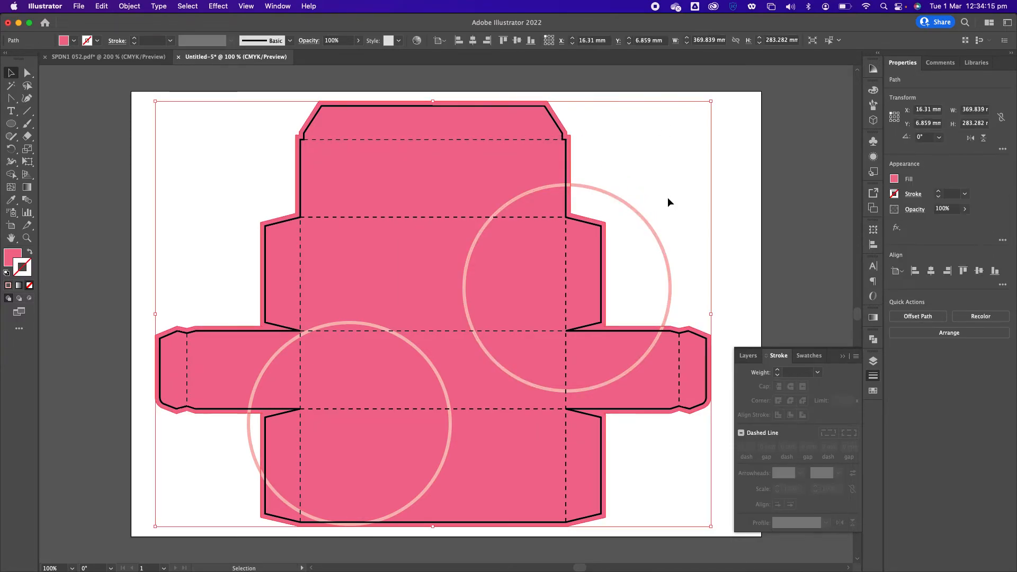
double_click(13, 74)
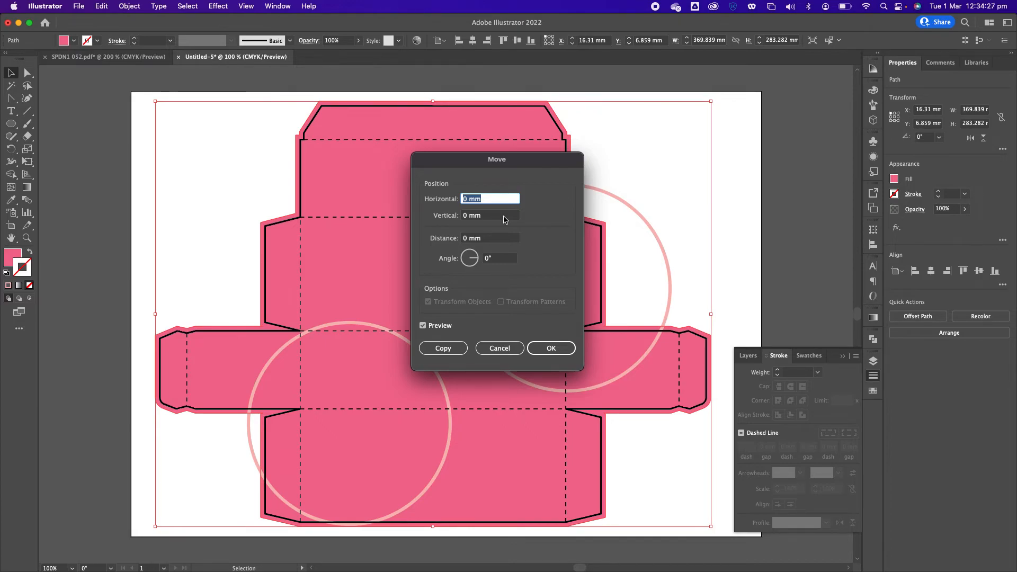
left_click(445, 348)
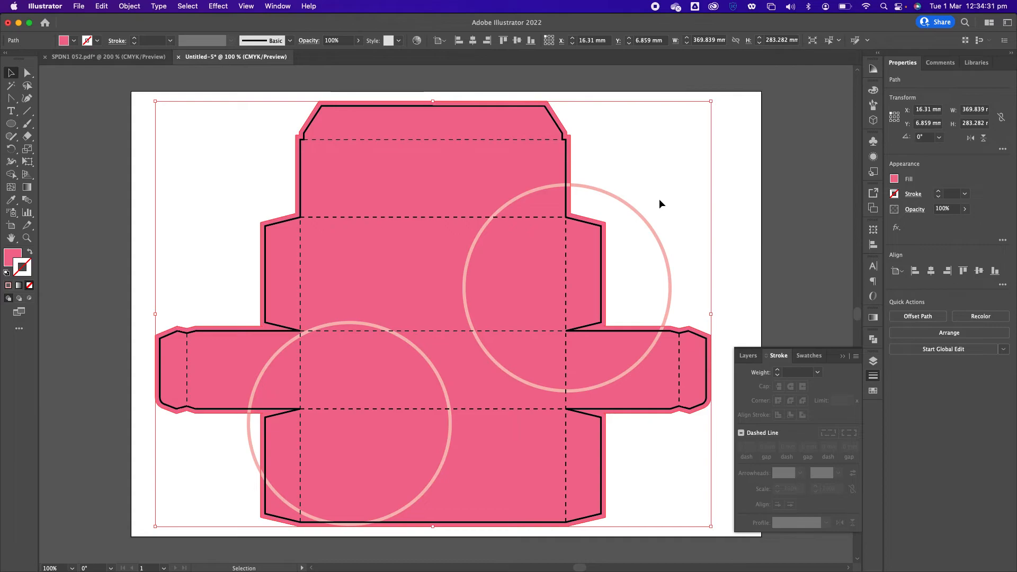
key("super")
key("super+shift+bracketright")
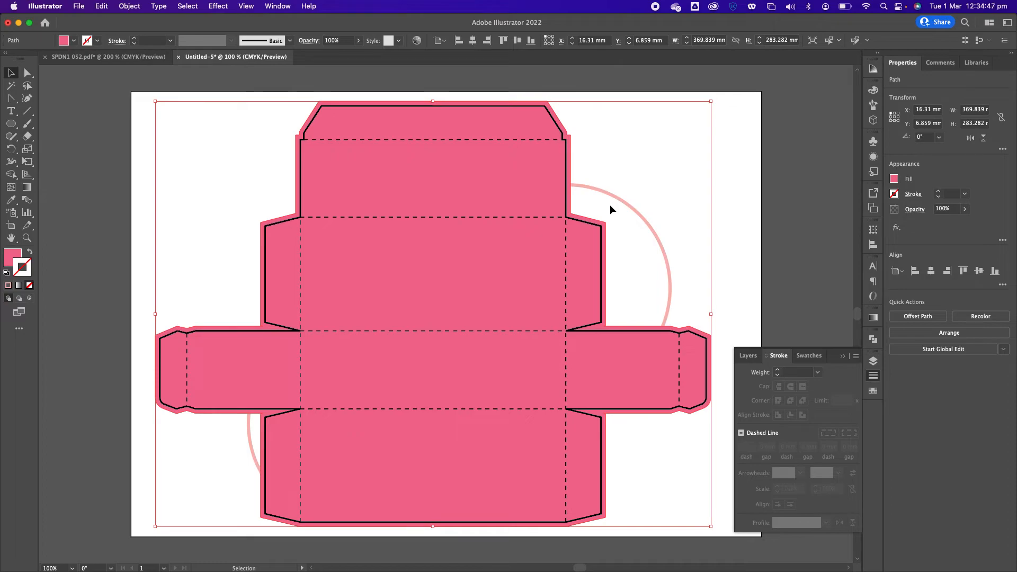
Select all the bleed layer artwork and make a clipping mask that trims the circles to the bleed outline.
key("super+a")
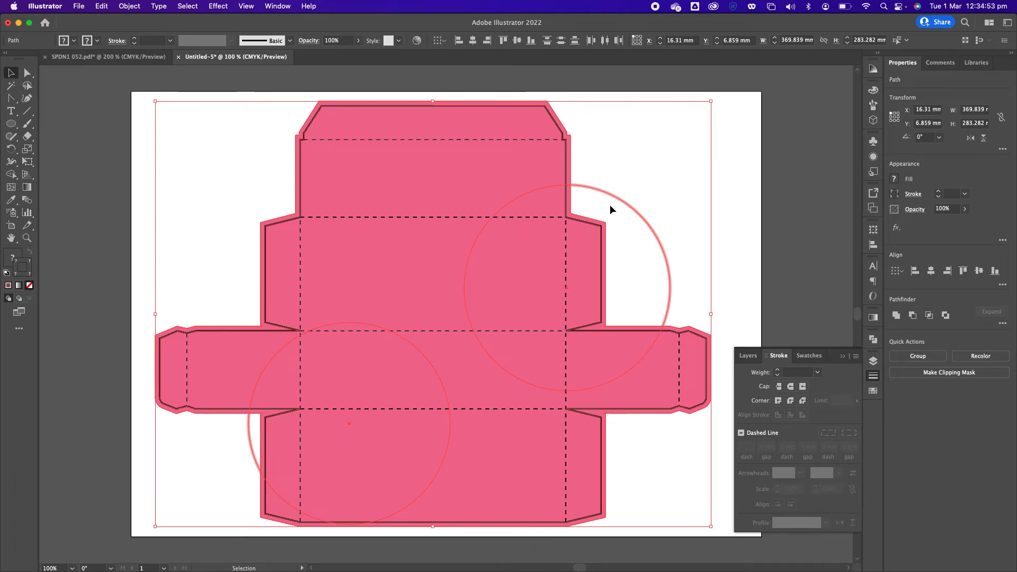
key("super+7")
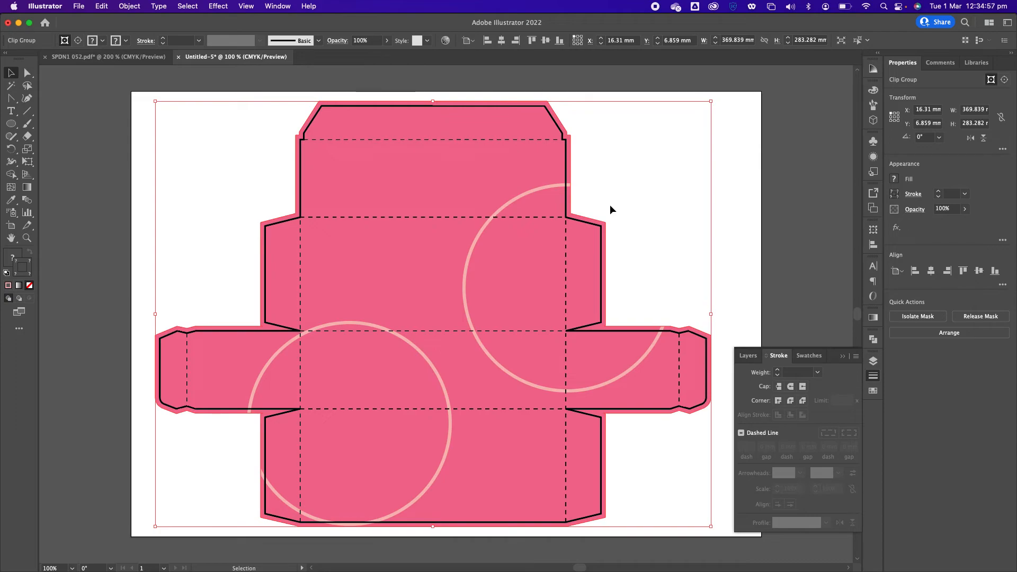
left_click(715, 187)
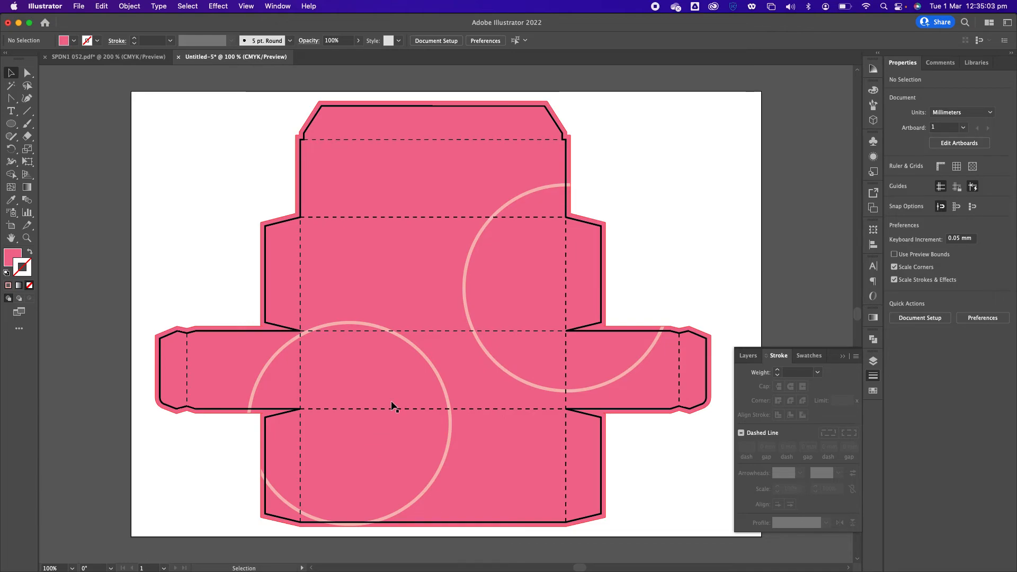
Isolate the clip group to examine the full circles inside the mask, and exit isolation mode.
double_click(463, 288)
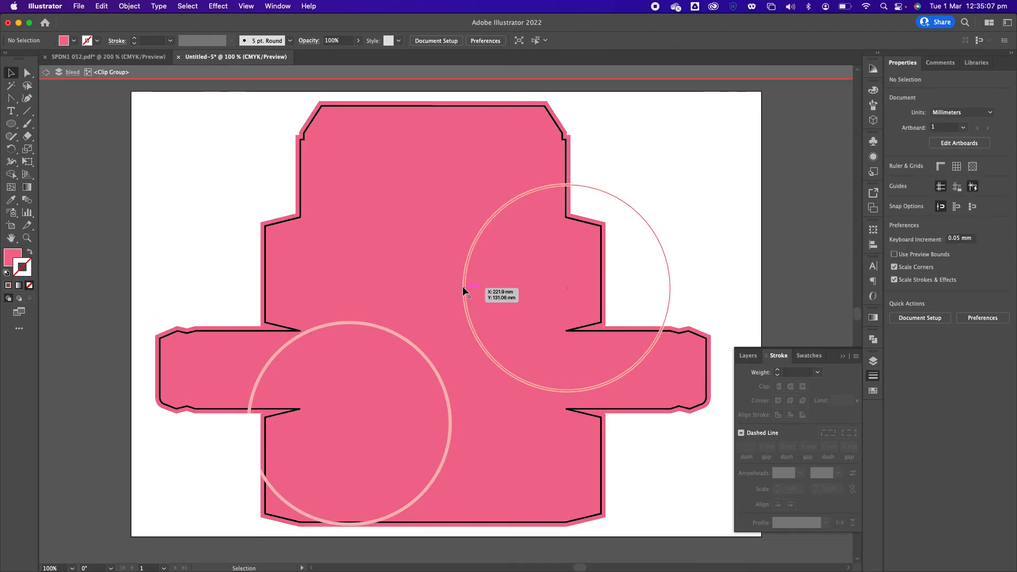
double_click(513, 198)
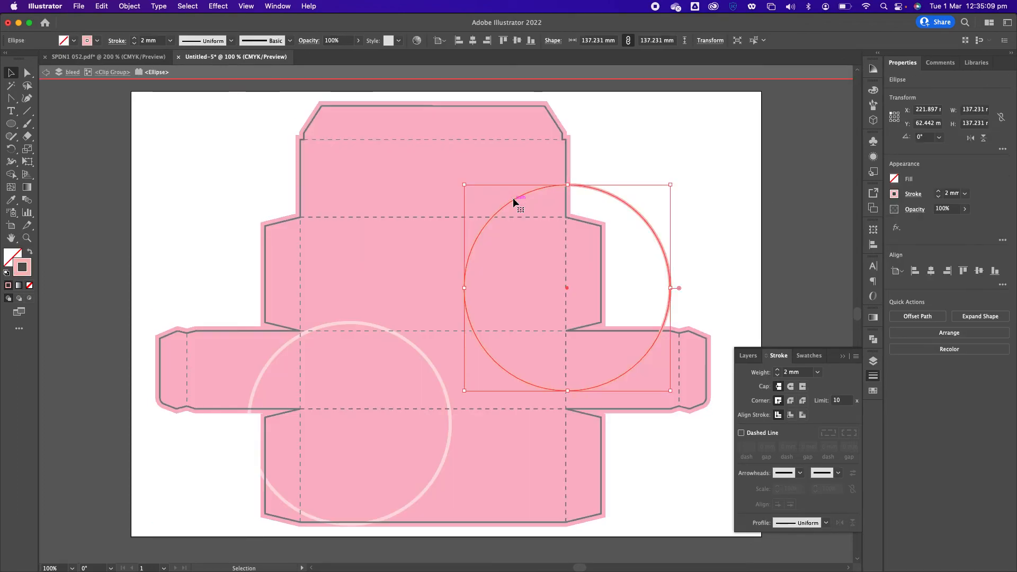
left_click(614, 198)
left_click(370, 325)
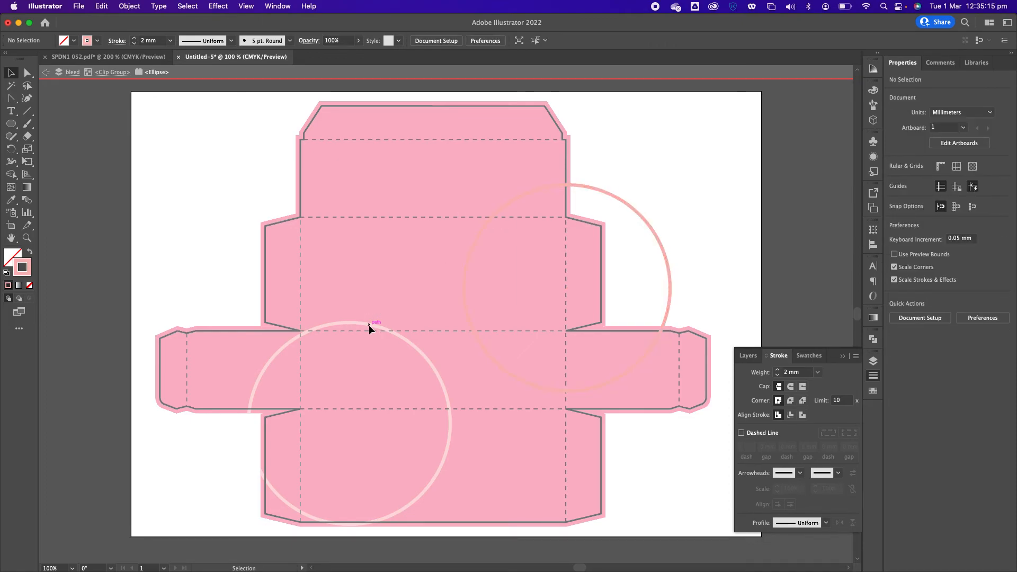
double_click(611, 155)
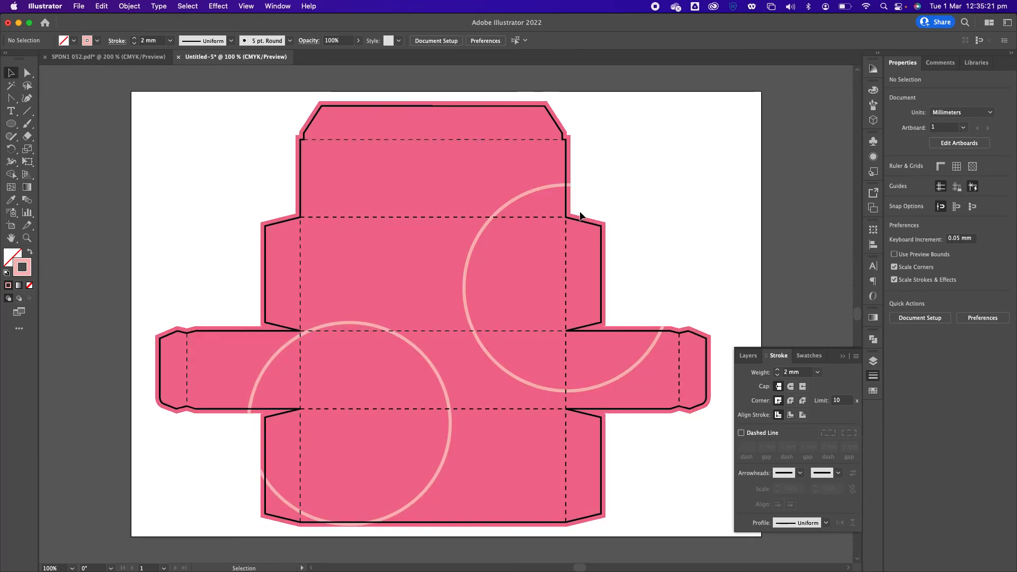
Release the clipping mask on the bleed artwork and deselect everything.
left_click(572, 185)
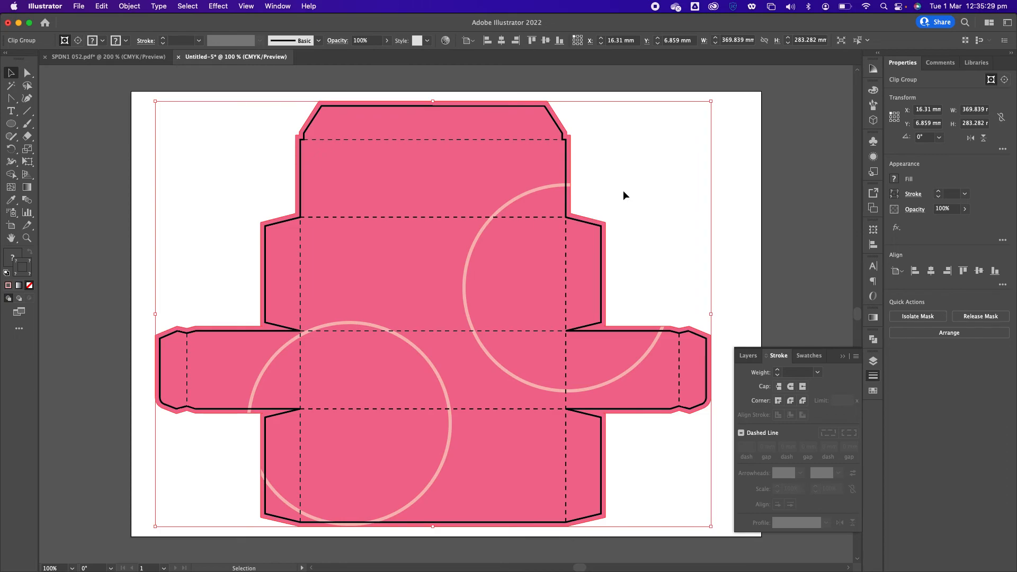
key("super")
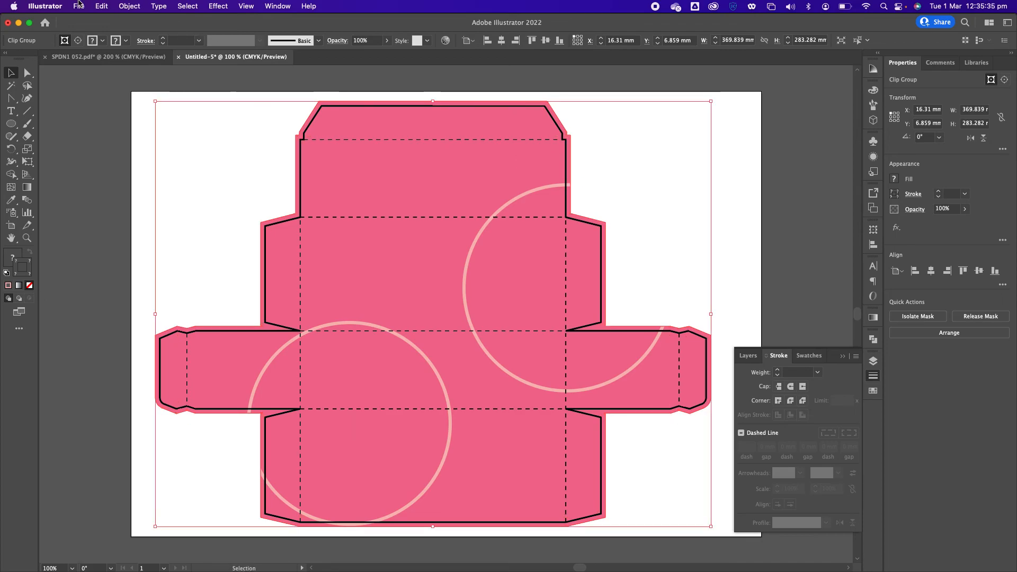
left_click(126, 7)
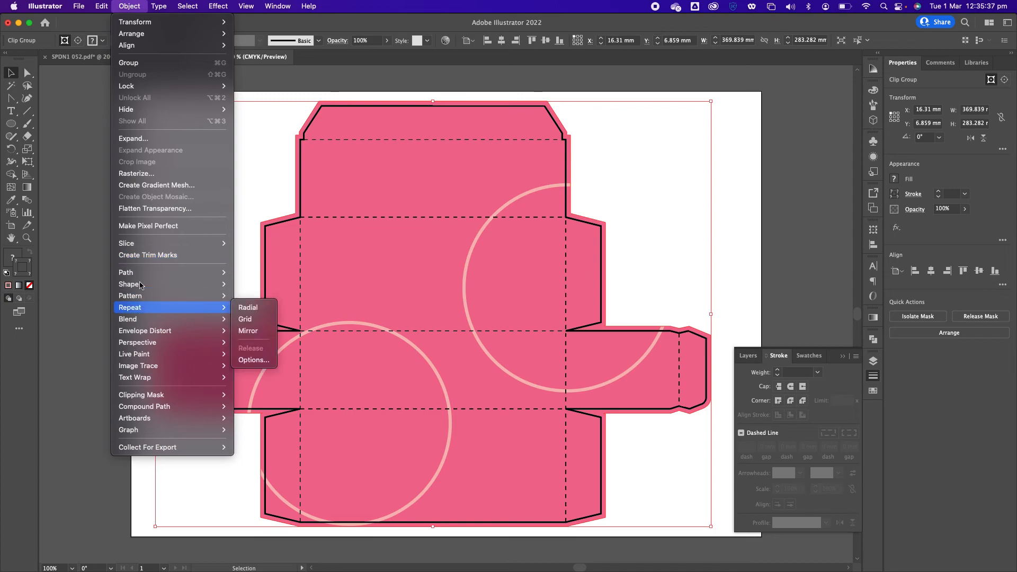
mouse_move(141, 272)
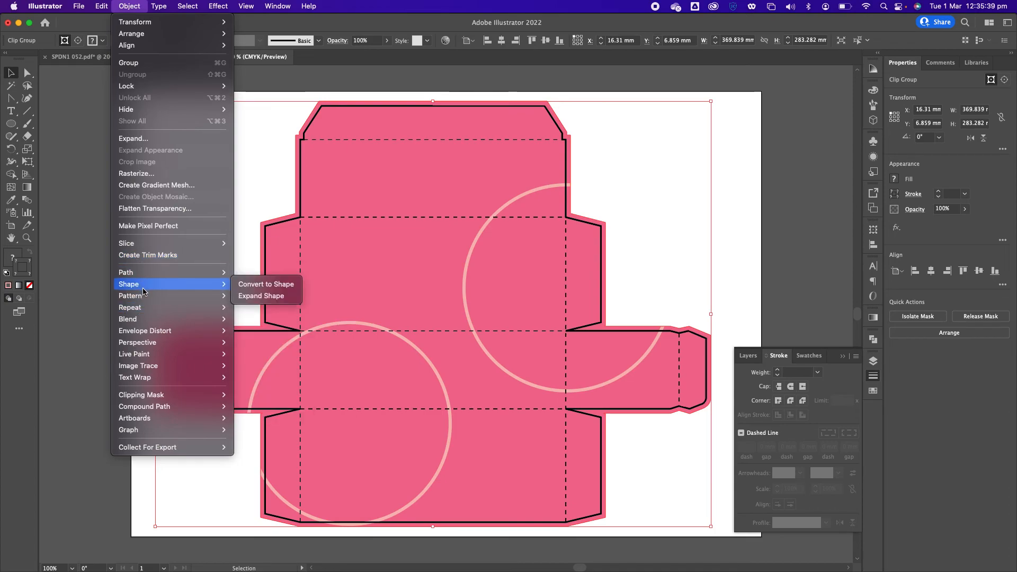
mouse_move(160, 355)
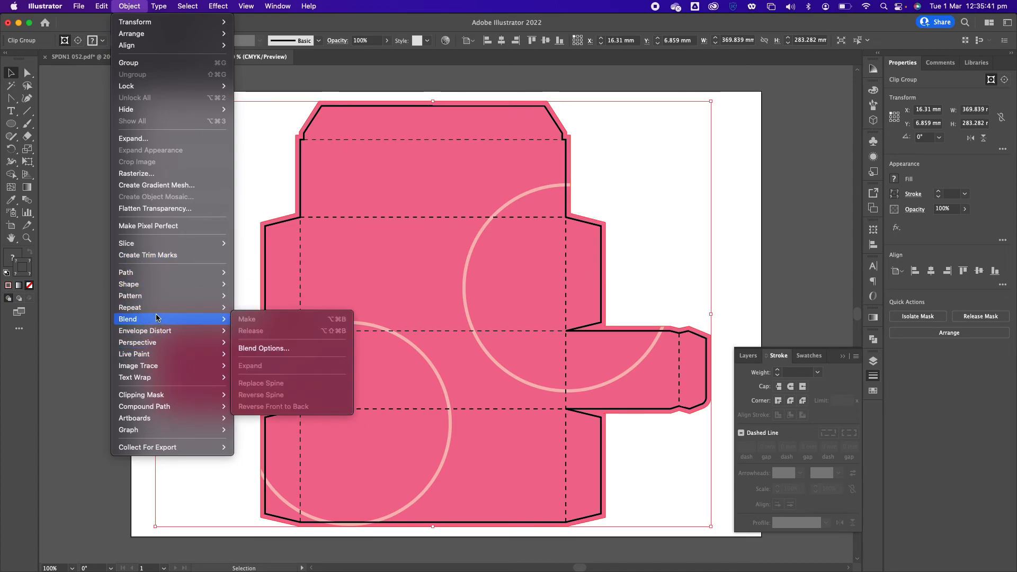
mouse_move(169, 398)
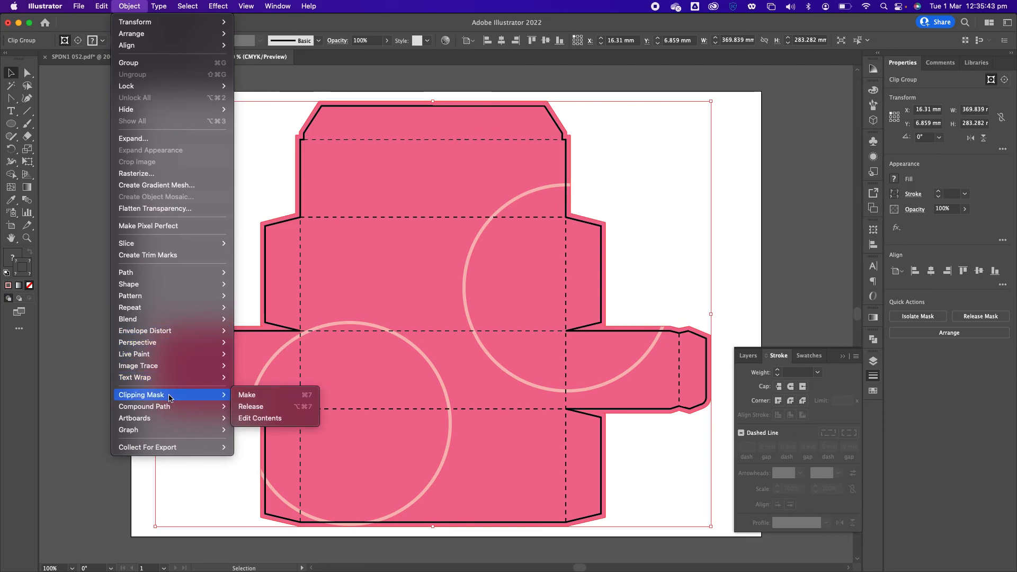
left_click(247, 410)
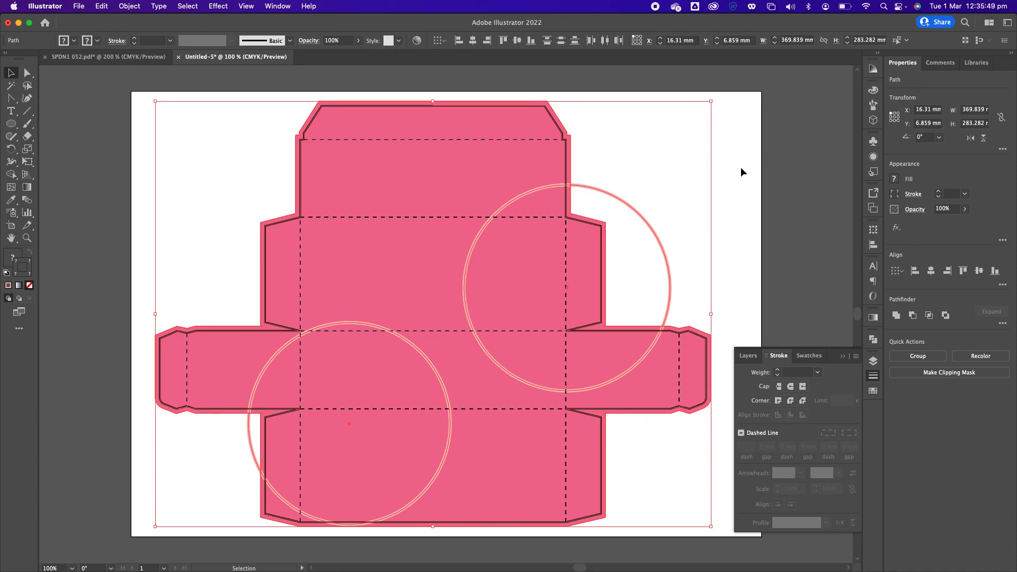
left_click(724, 169)
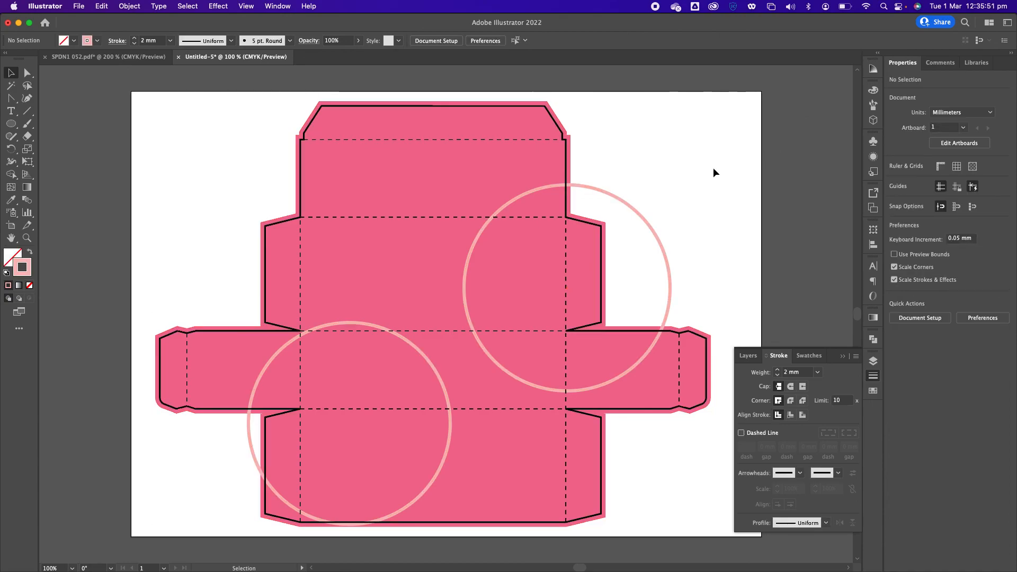